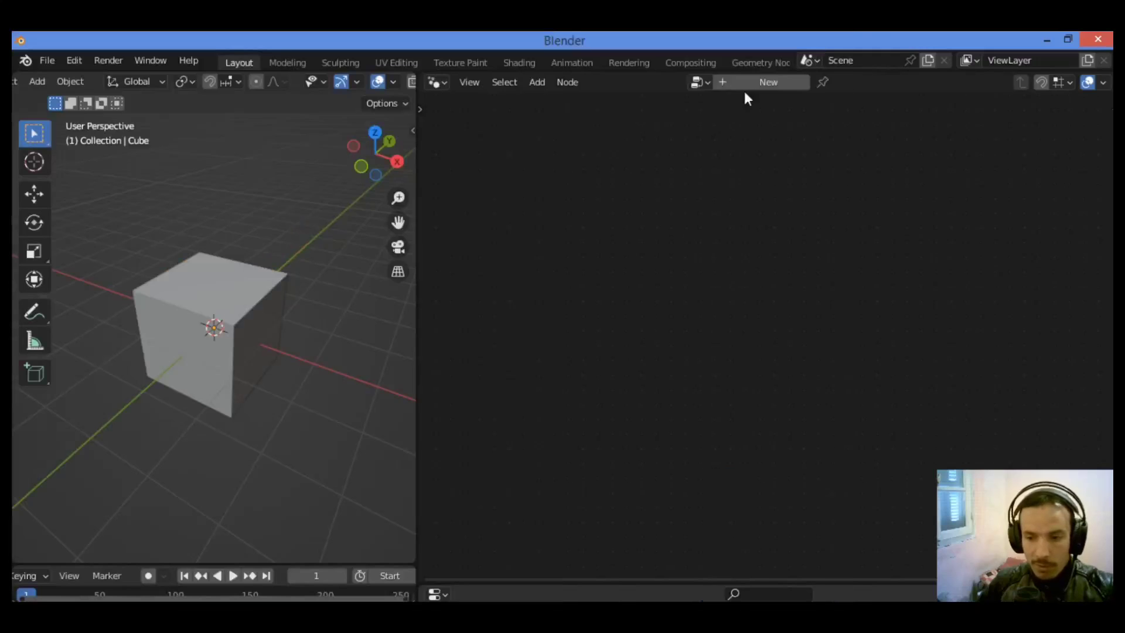
Create a new geometry node tree, spread Group Input and Group Output far apart, and open node search.
{"action": "left_click", "coordinate": [748, 84]}
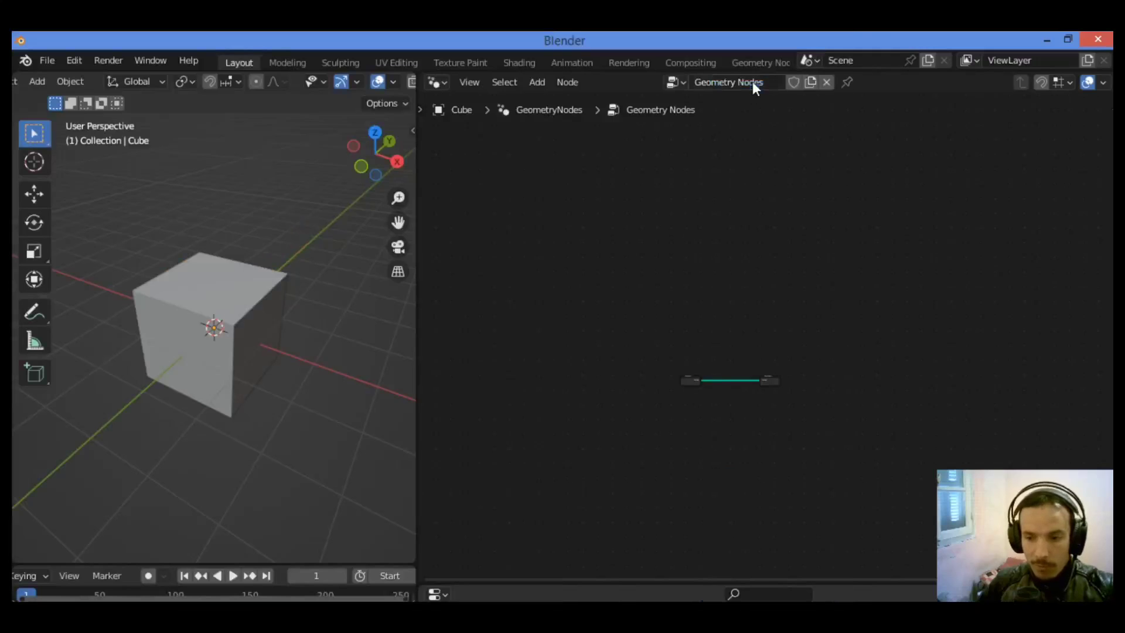
{"action": "key", "text": "Home"}
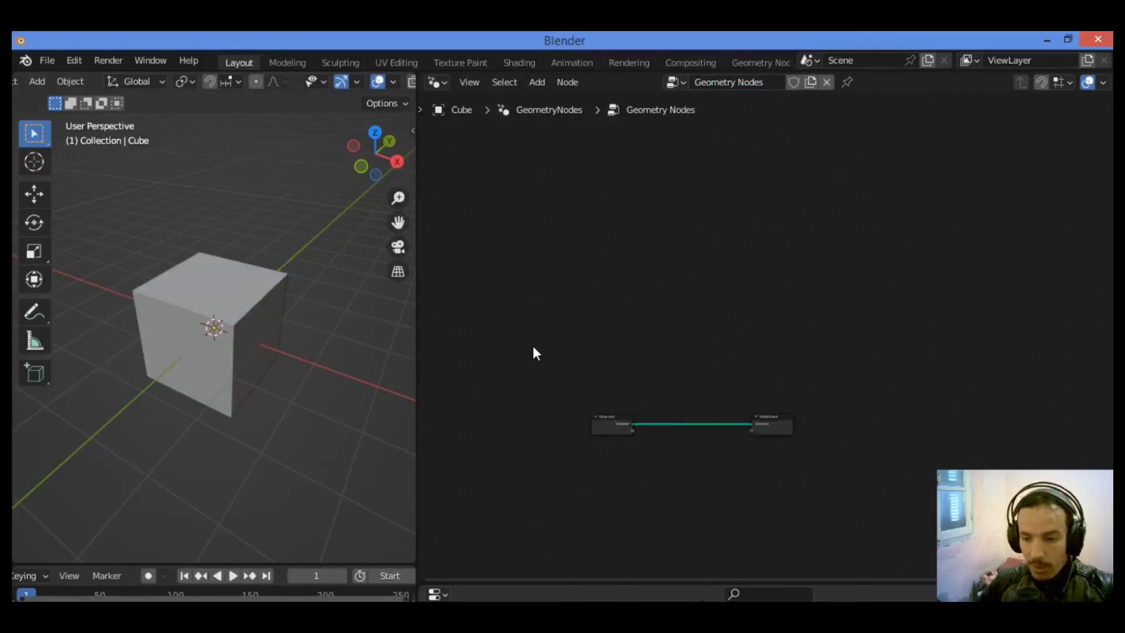
{"action": "left_click_drag", "start_coordinate": [541, 459], "coordinate": [535, 314]}
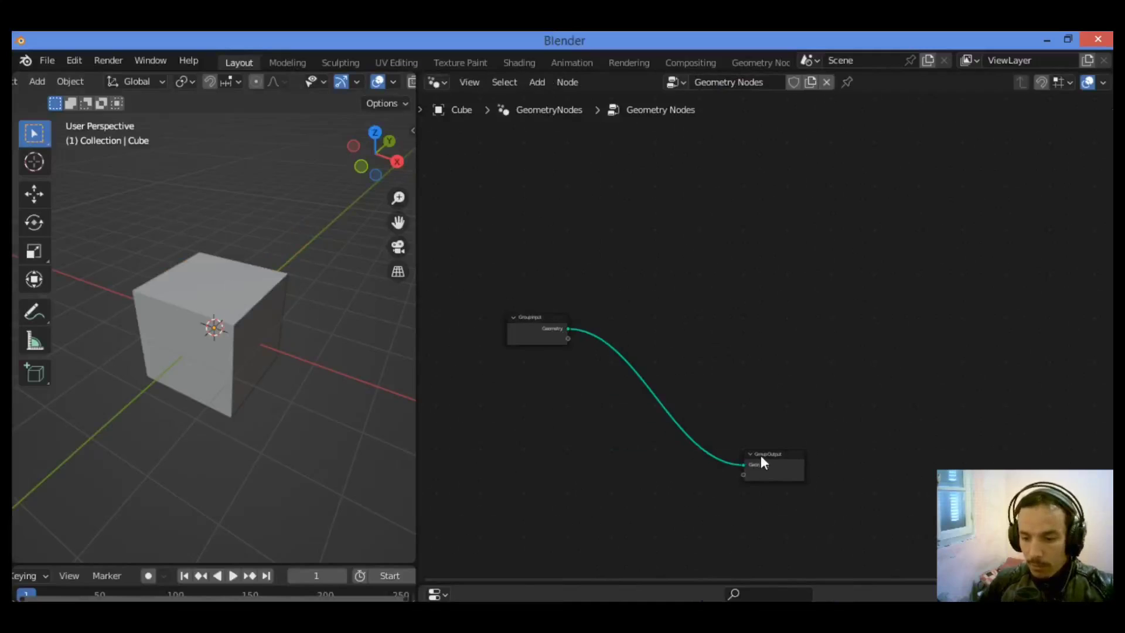
{"action": "left_click_drag", "start_coordinate": [764, 462], "coordinate": [929, 340]}
{"action": "key", "text": "Home"}
{"action": "left_click_drag", "start_coordinate": [457, 321], "coordinate": [506, 247]}
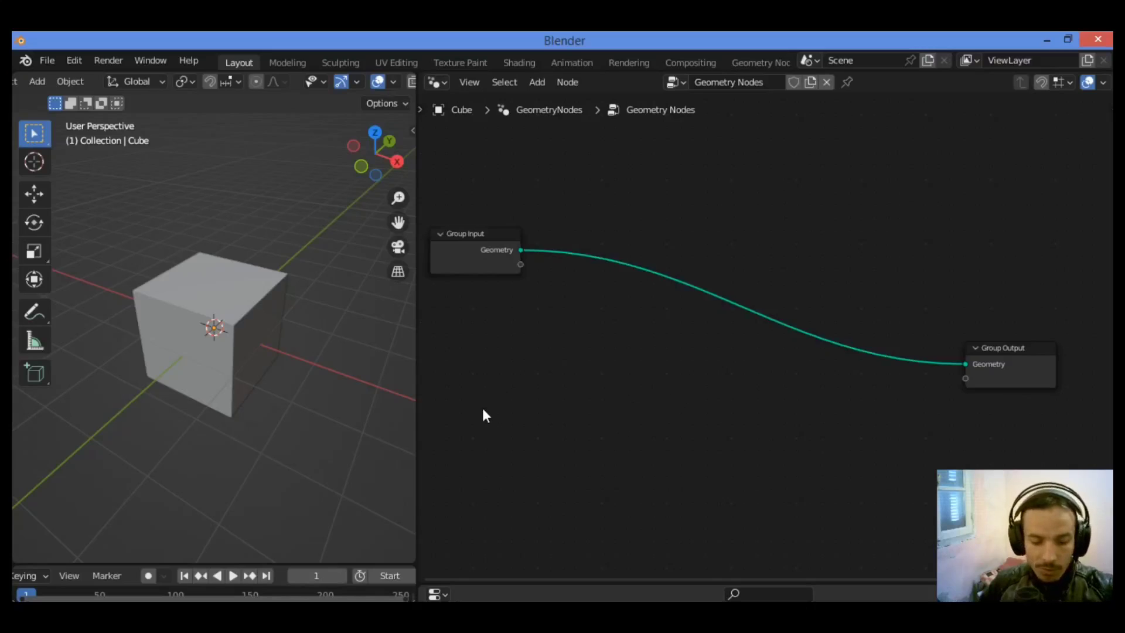
{"action": "key", "text": "ctrl+z"}
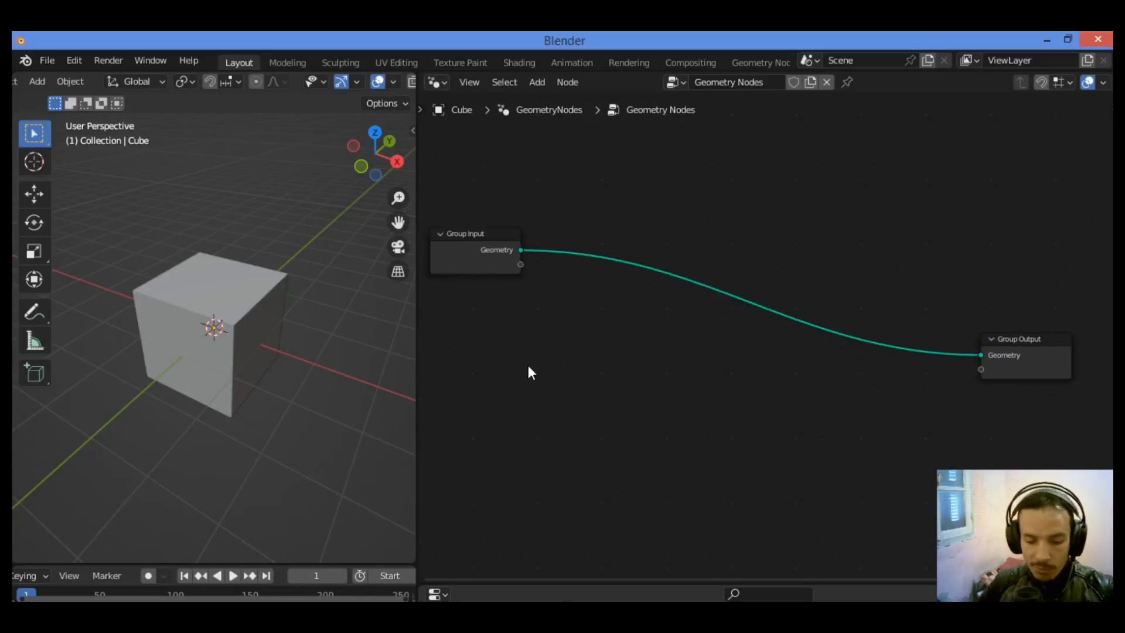
{"action": "key", "text": "shift+a"}
{"action": "left_click", "coordinate": [504, 269]}
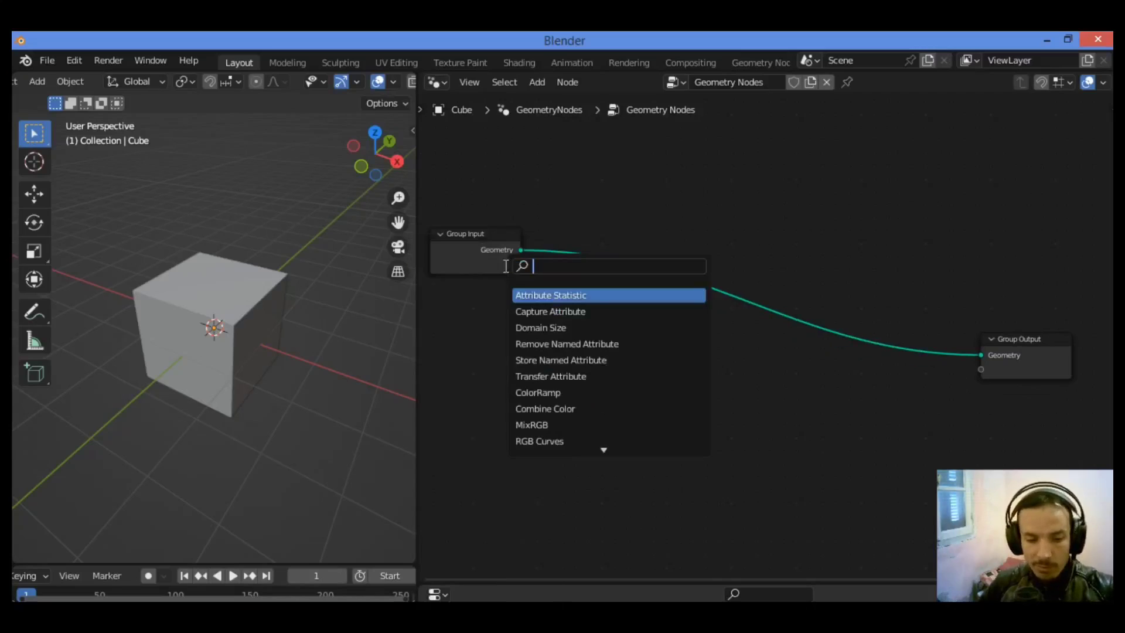
Insert a Set Position node on the Group Input–Output link, test an X offset, then undo it.
{"action": "type", "text": "set"}
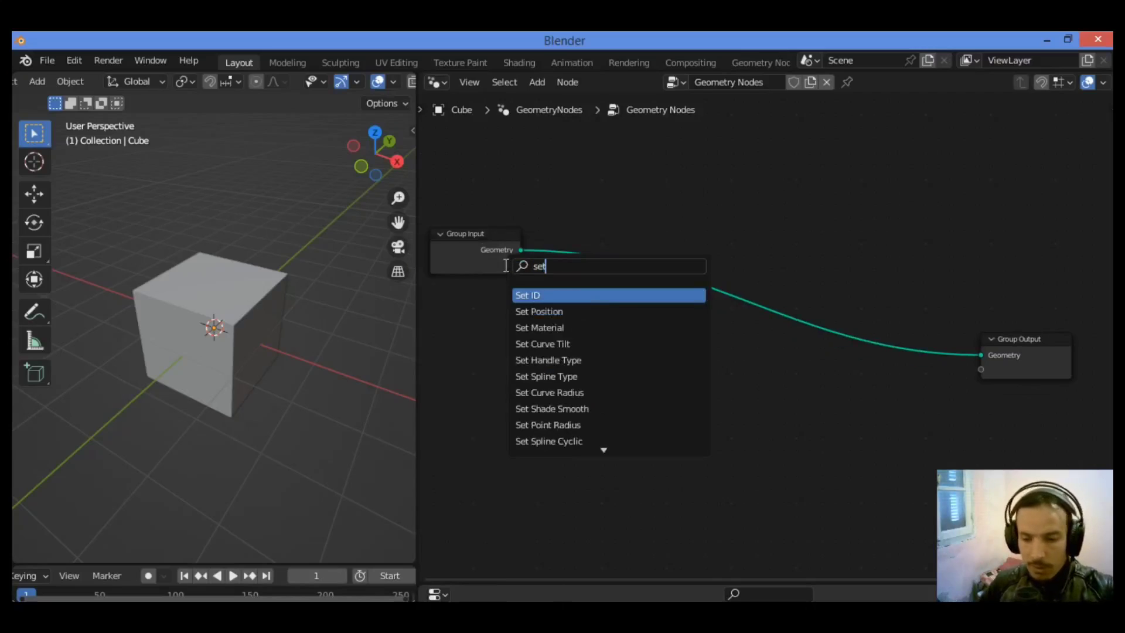
{"action": "left_click", "coordinate": [561, 311]}
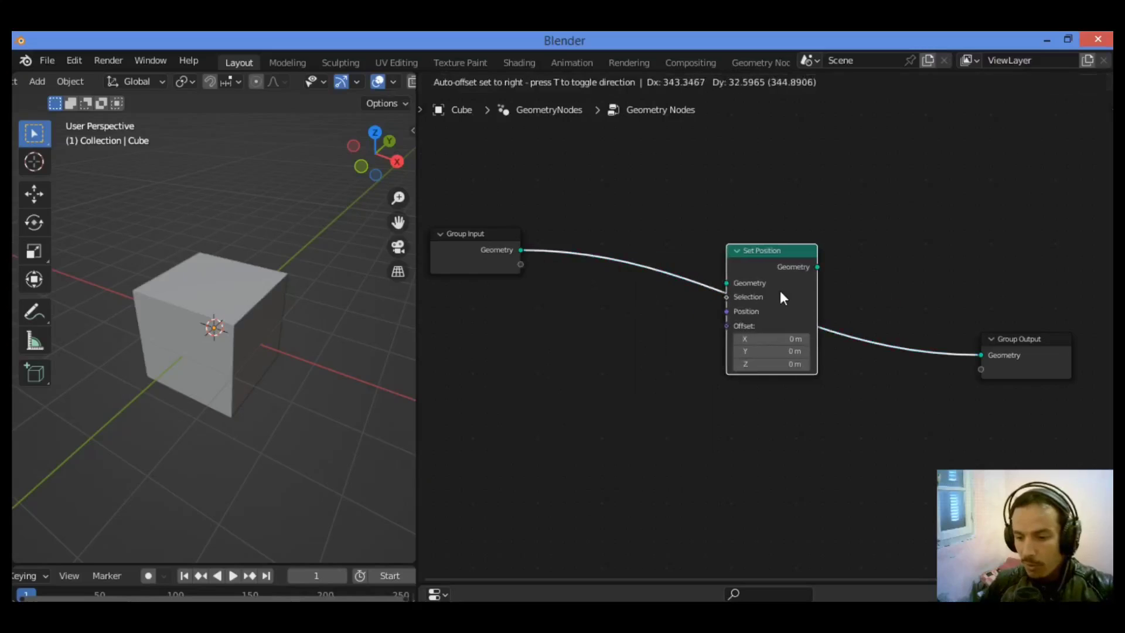
{"action": "left_click", "coordinate": [779, 291]}
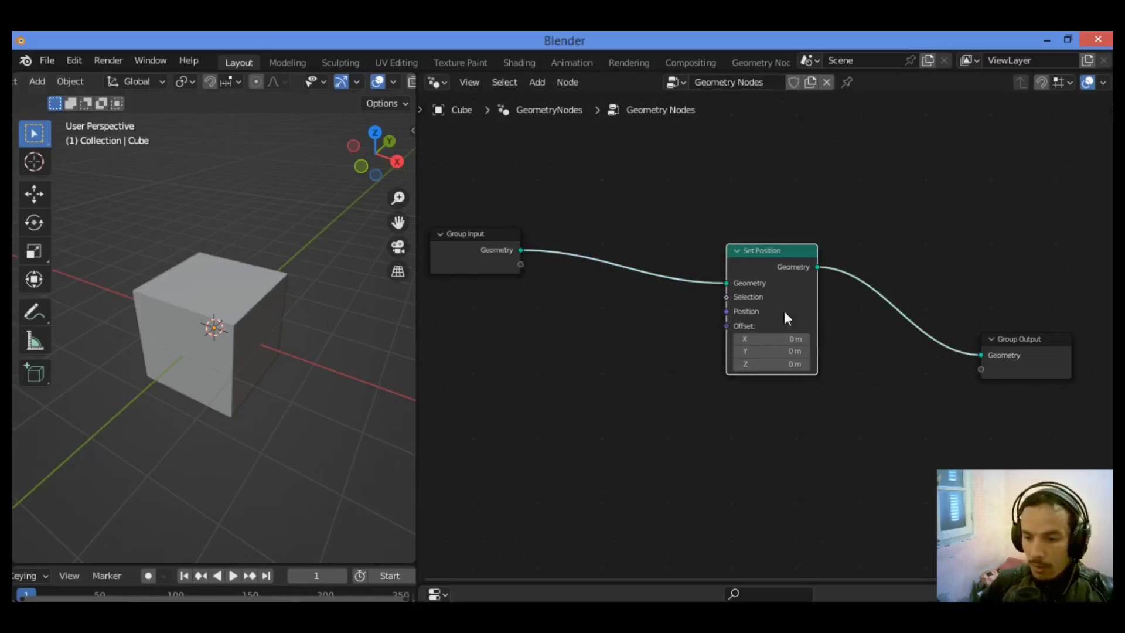
{"action": "left_click_drag", "start_coordinate": [773, 339], "coordinate": [768, 364]}
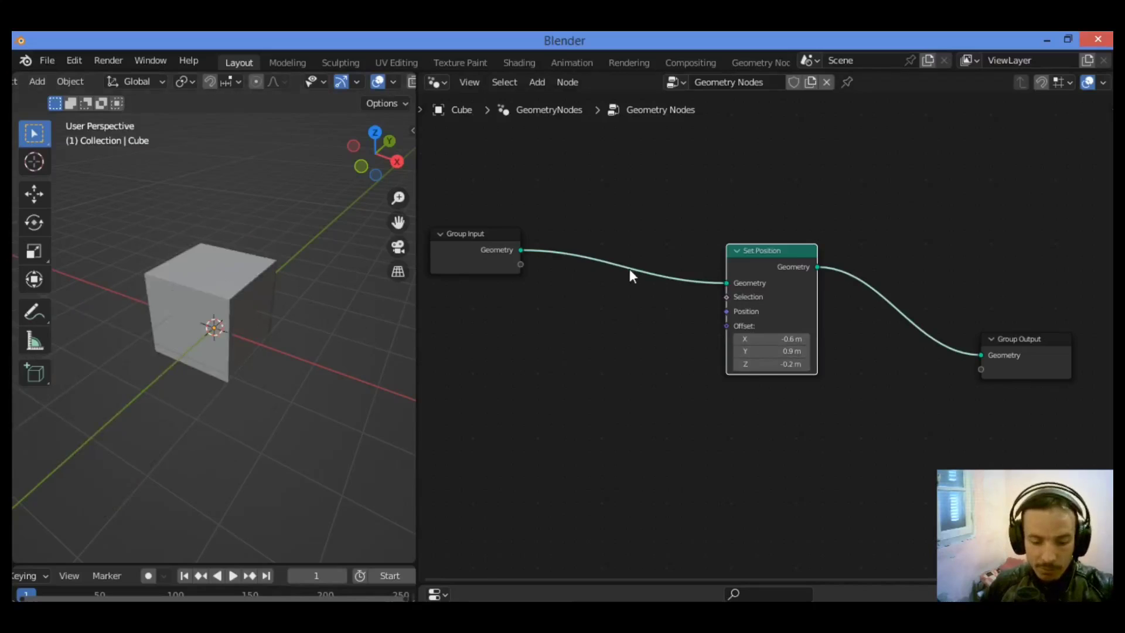
{"action": "key", "text": "ctrl+z"}
{"action": "key", "text": "ctrl+z"}
{"action": "key", "text": "ctrl+z"}
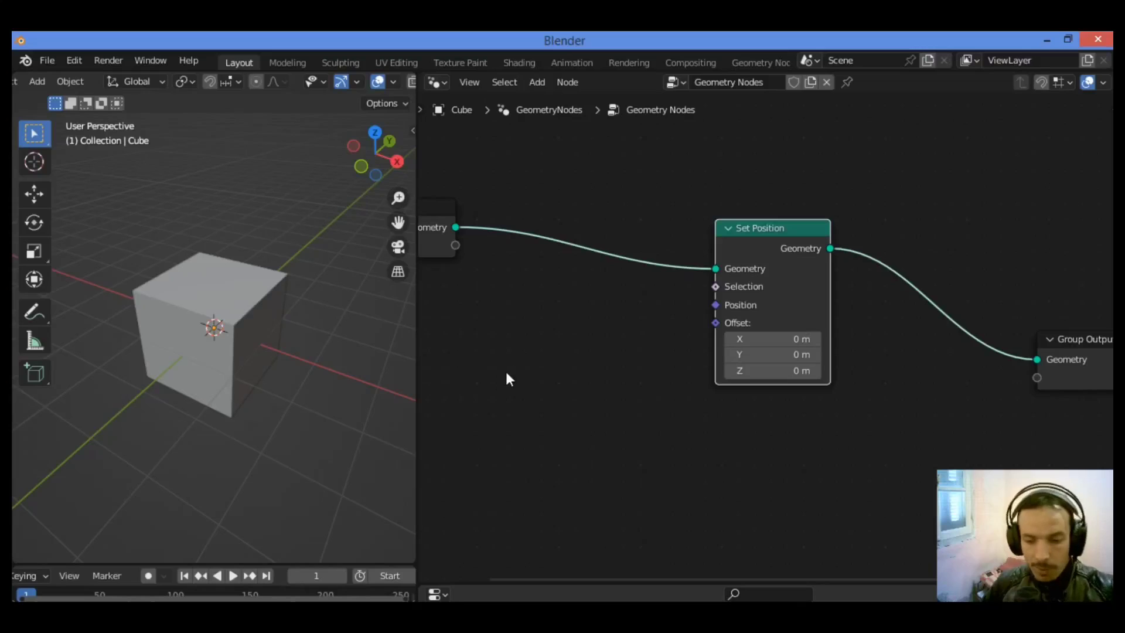
Add a Vector Rotate node below-left of Set Position.
{"action": "key", "text": "shift+a"}
{"action": "left_click", "coordinate": [477, 261]}
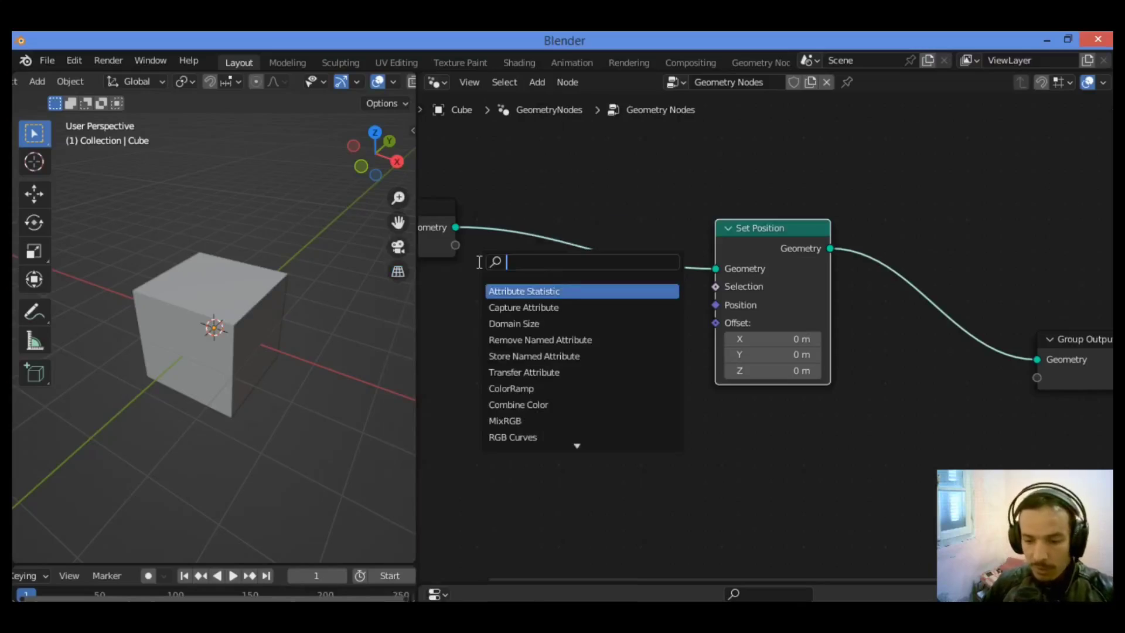
{"action": "type", "text": "vect"}
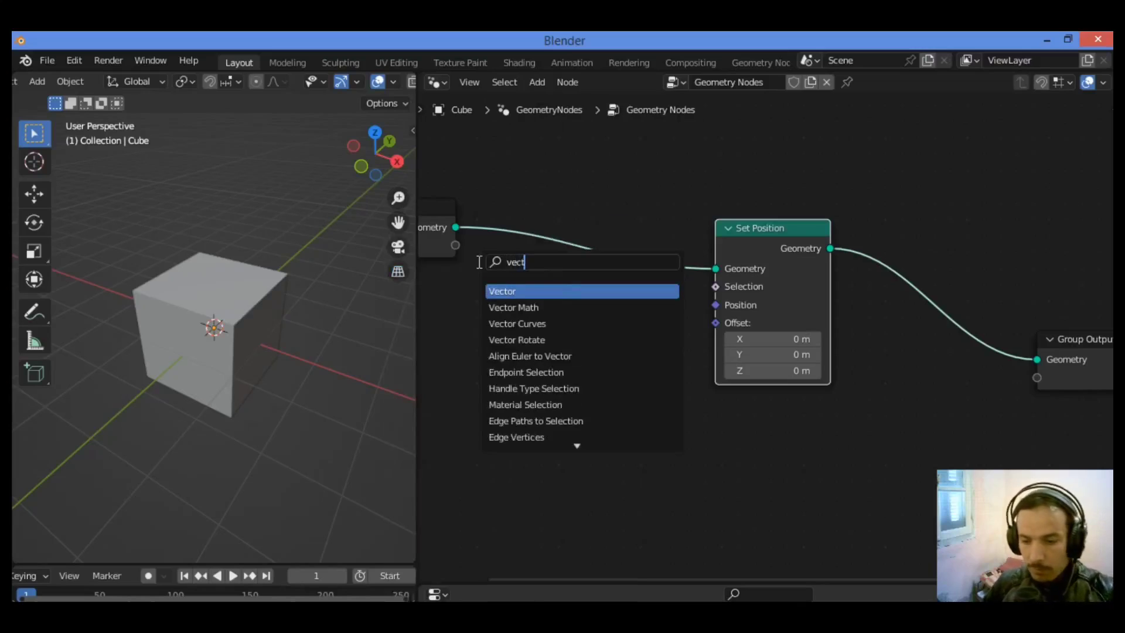
{"action": "left_click", "coordinate": [551, 340]}
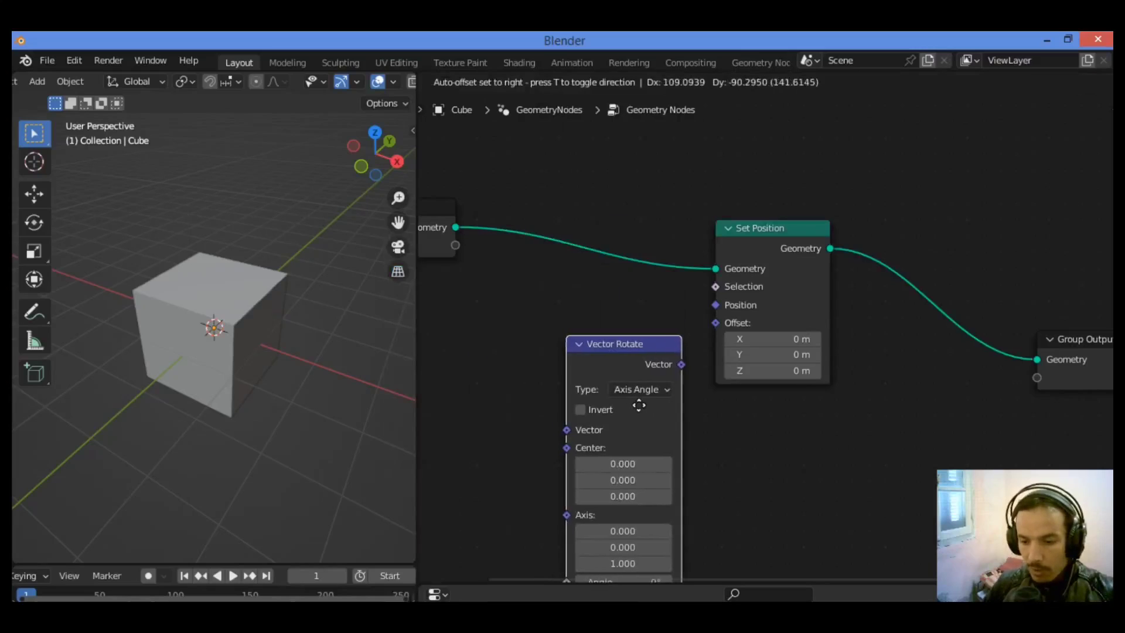
{"action": "left_click", "coordinate": [631, 407]}
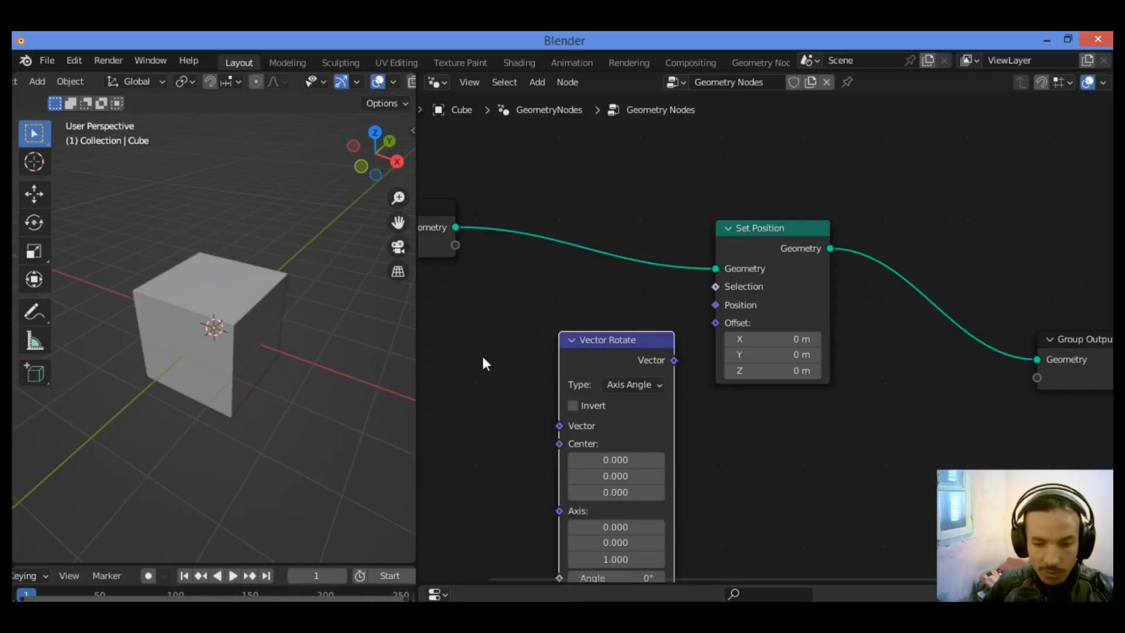
Add a Position node feeding Vector Rotate's Vector, then increase the rotation angle.
{"action": "key", "text": "shift+a"}
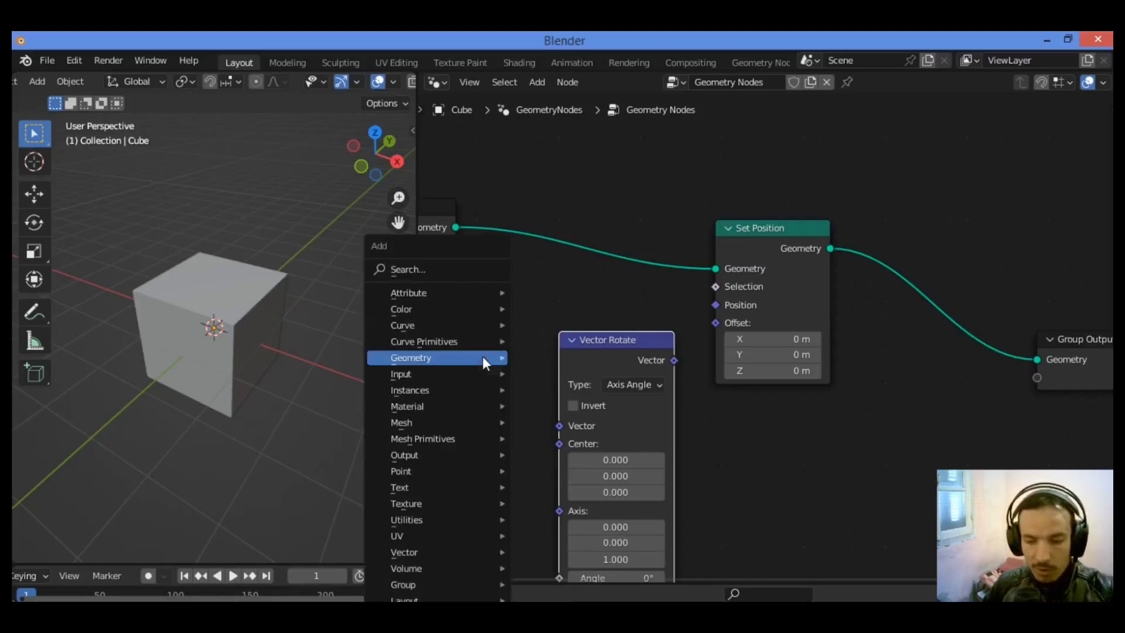
{"action": "left_click", "coordinate": [454, 277]}
{"action": "type", "text": "post"}
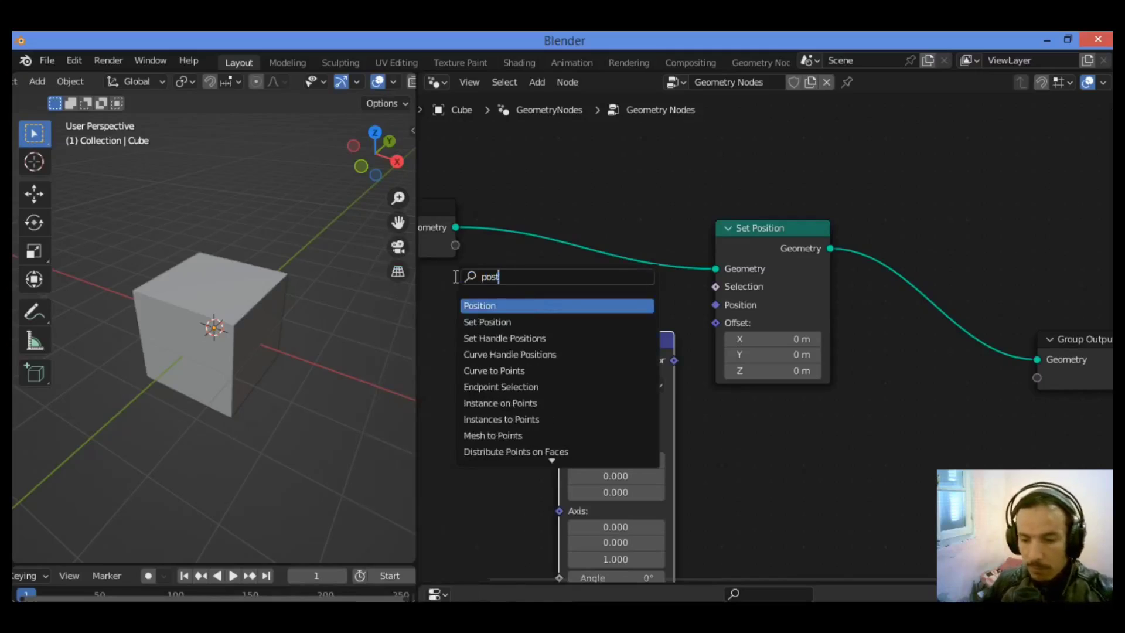
{"action": "left_click", "coordinate": [523, 305]}
{"action": "left_click", "coordinate": [480, 350]}
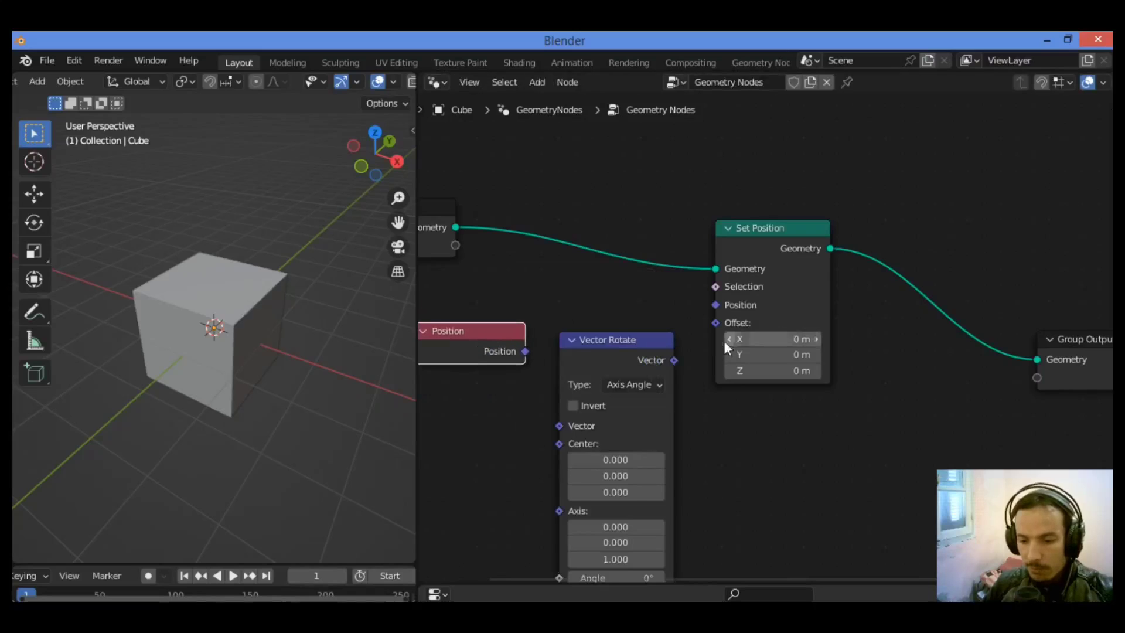
{"action": "left_click_drag", "start_coordinate": [642, 338], "coordinate": [648, 334]}
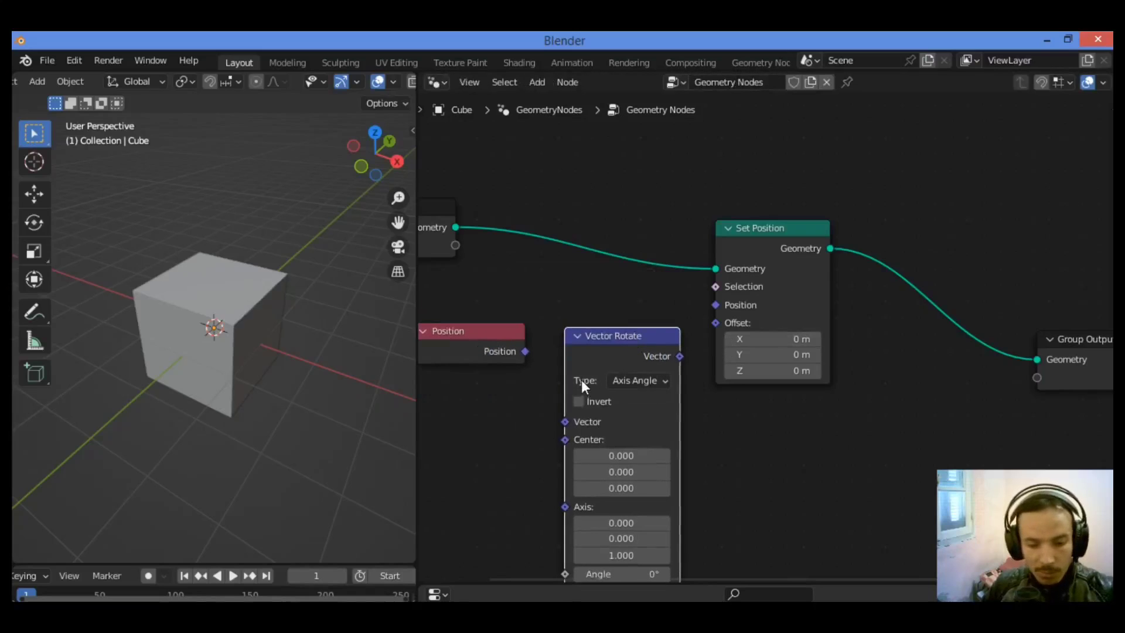
{"action": "left_click_drag", "start_coordinate": [525, 351], "coordinate": [533, 354]}
{"action": "left_click_drag", "start_coordinate": [550, 422], "coordinate": [565, 421]}
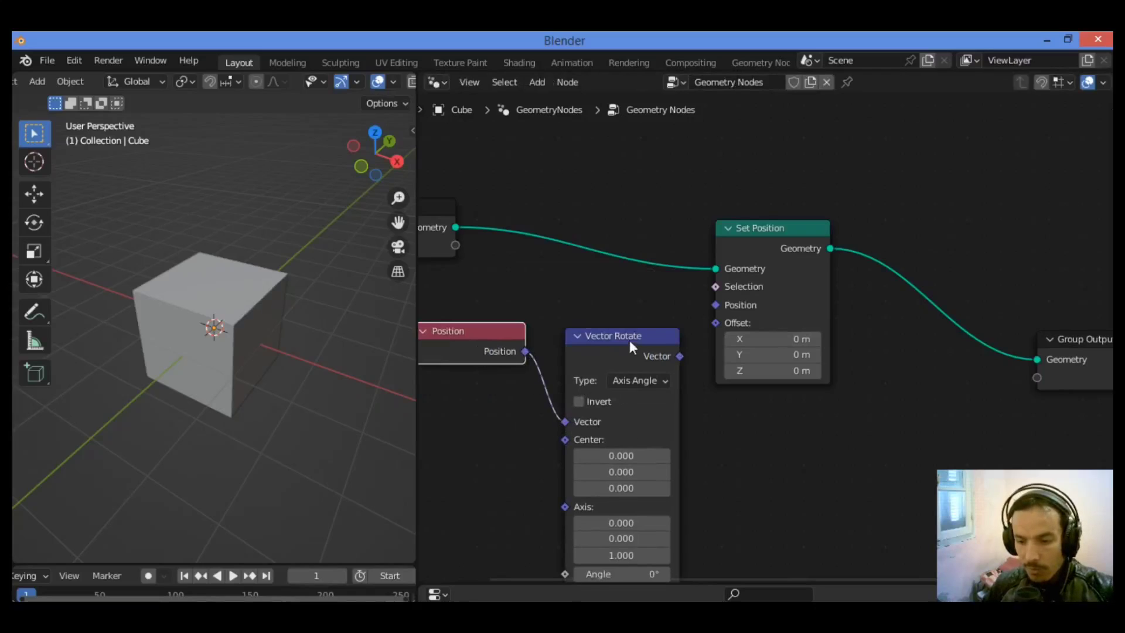
{"action": "left_click_drag", "start_coordinate": [626, 350], "coordinate": [716, 307]}
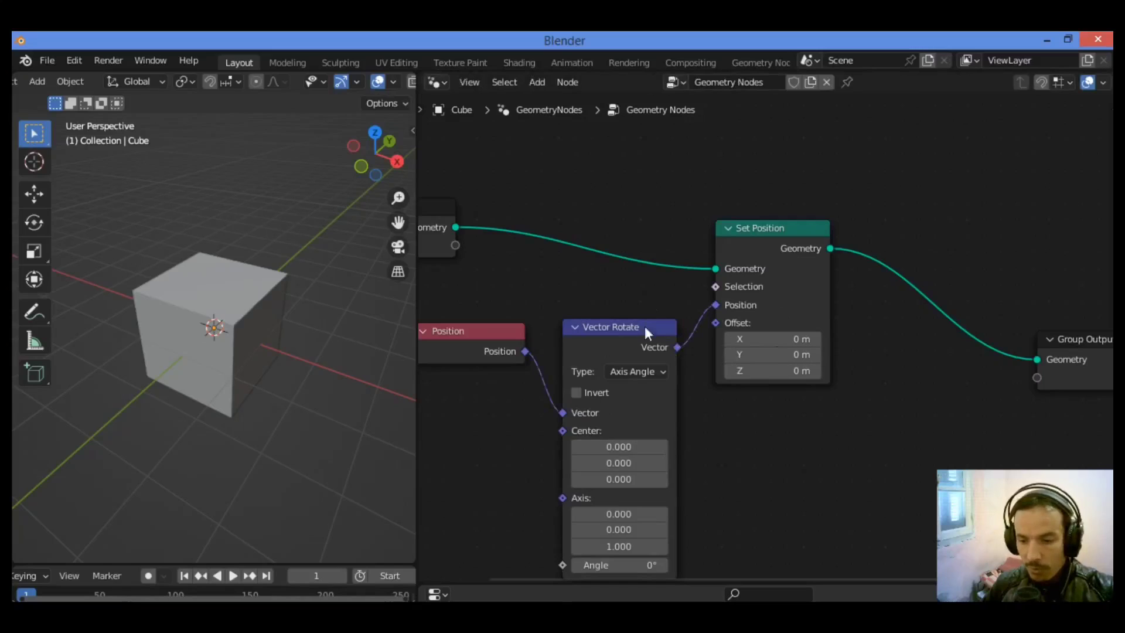
{"action": "left_click_drag", "start_coordinate": [609, 565], "coordinate": [665, 565]}
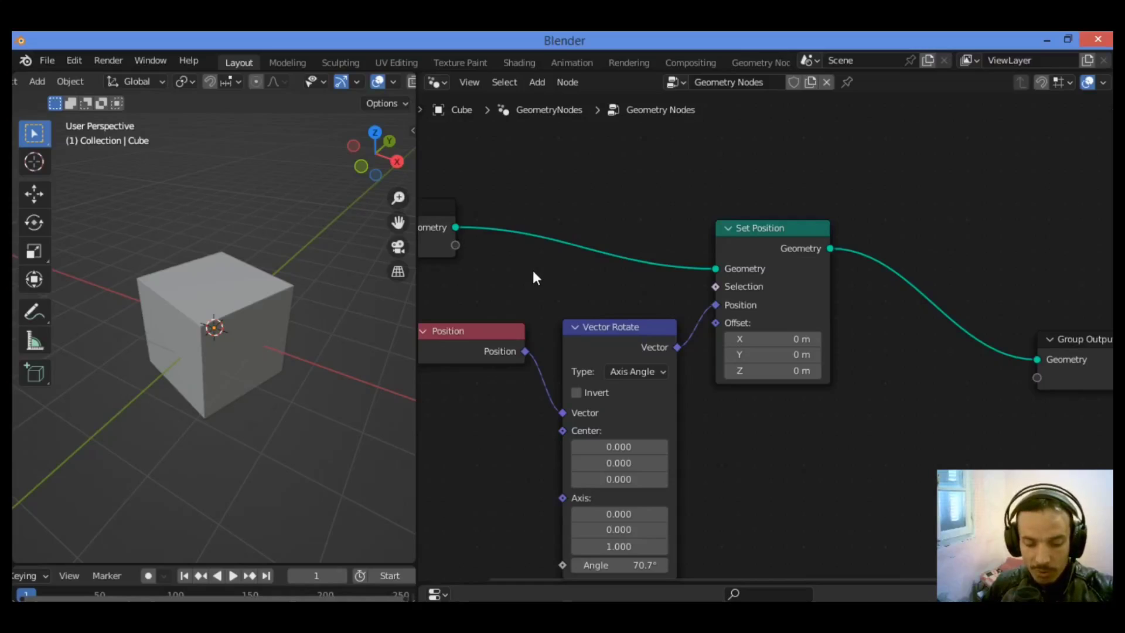
Bring up the Add node menu with the Vector Rotate angle at 70.7°.
{"action": "key", "text": "shift+a"}
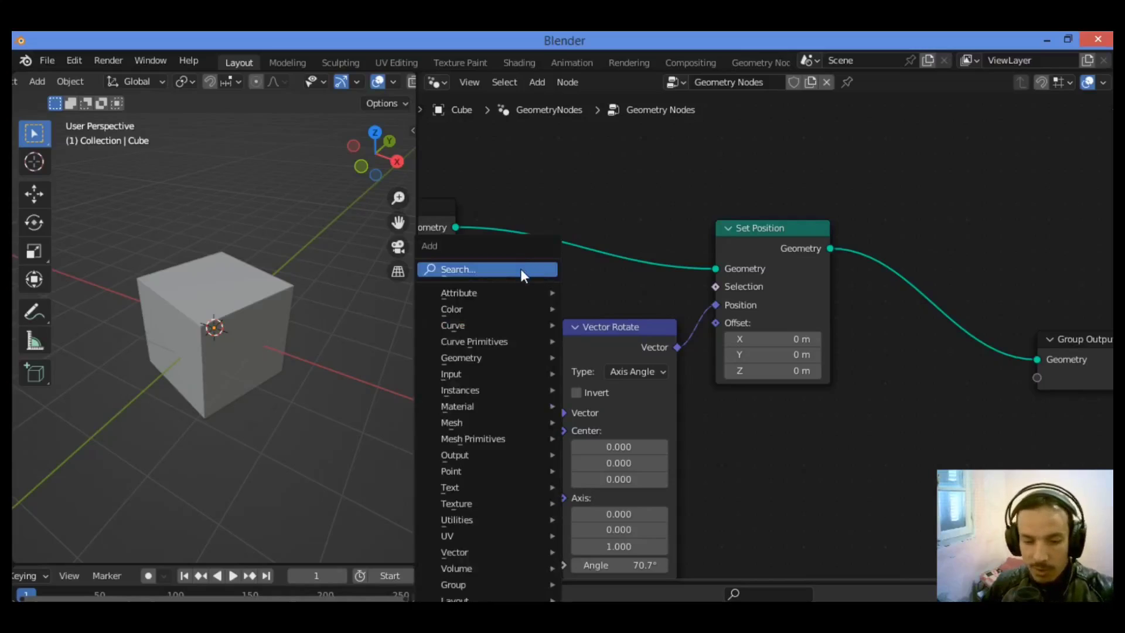
Insert a Subdivide Mesh node after Group Input and raise its level by two.
{"action": "left_click", "coordinate": [521, 269]}
{"action": "type", "text": "s"}
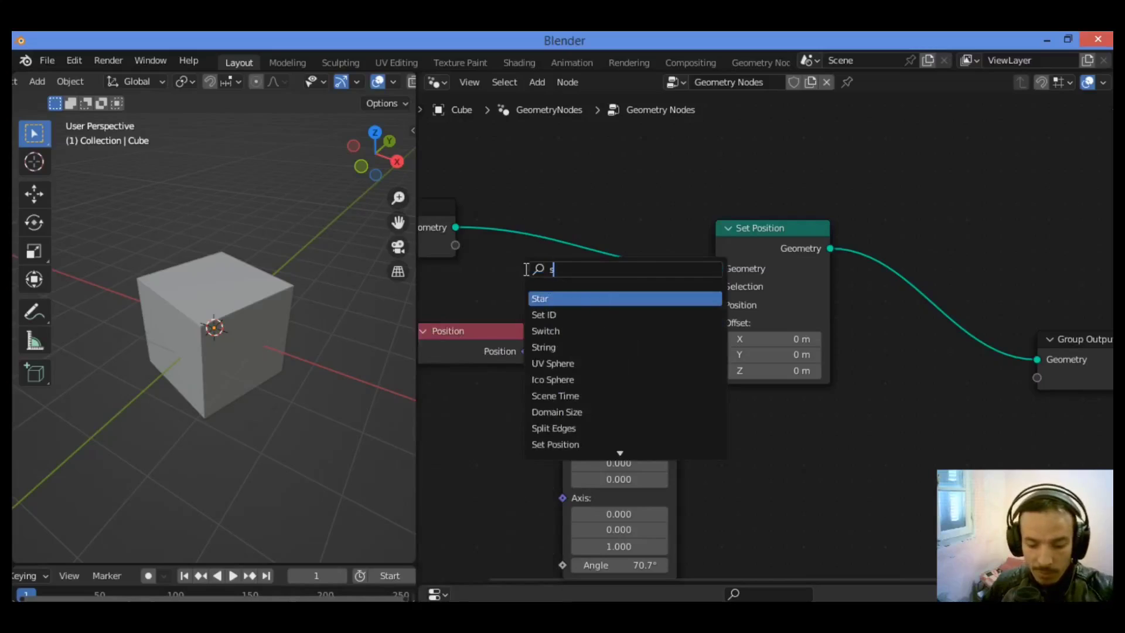
{"action": "type", "text": "ubdi"}
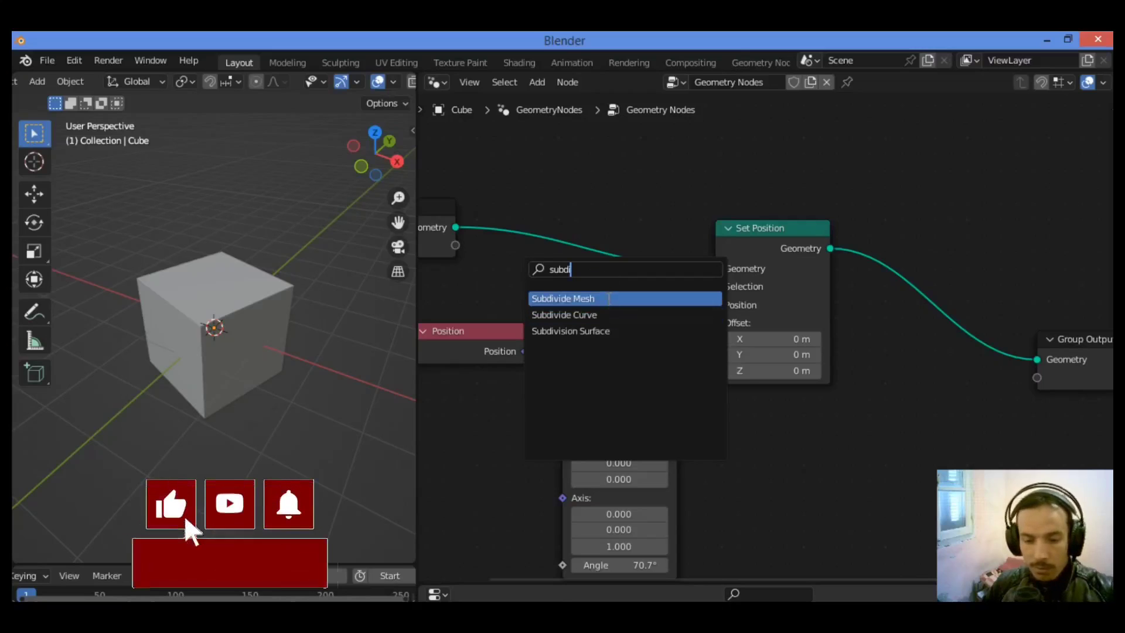
{"action": "left_click", "coordinate": [609, 298]}
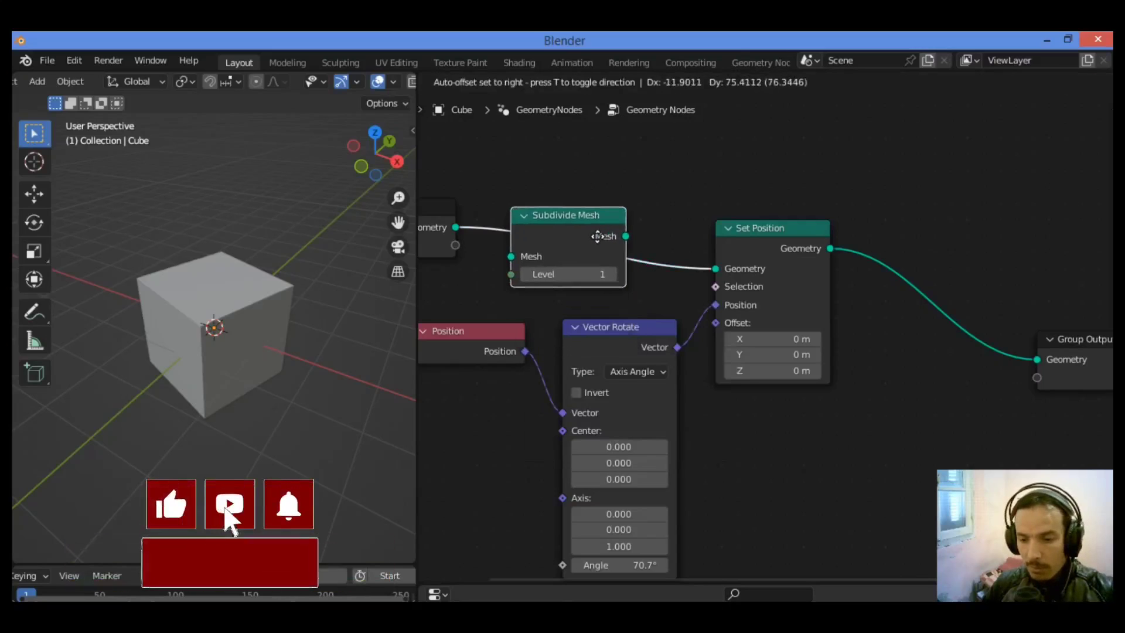
{"action": "left_click", "coordinate": [607, 230]}
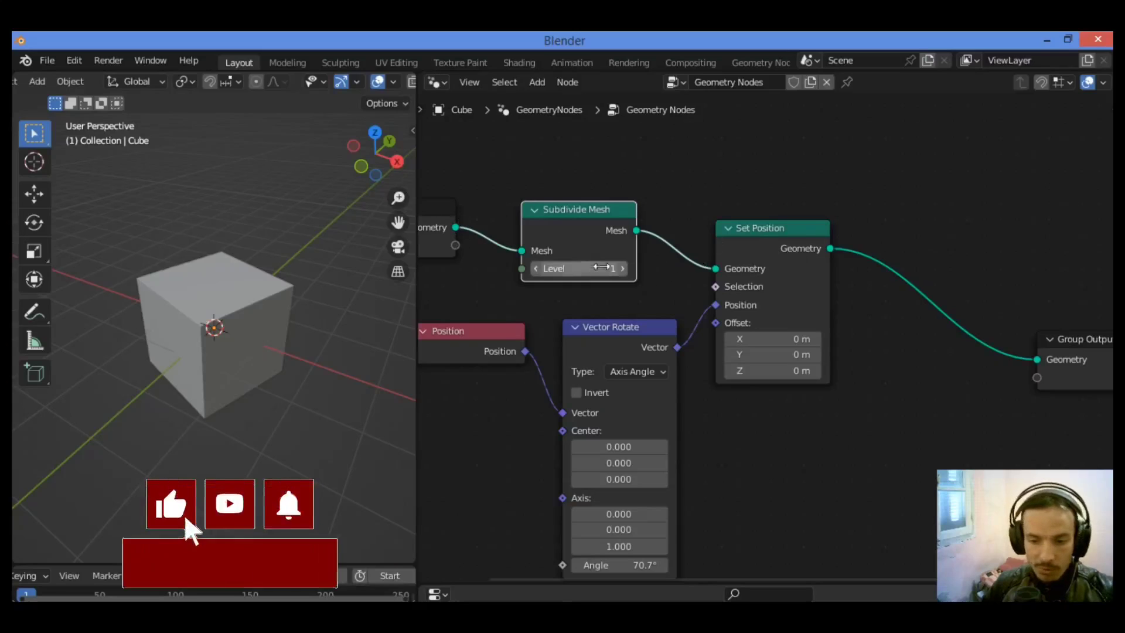
{"action": "left_click", "coordinate": [622, 268]}
{"action": "left_click", "coordinate": [622, 269]}
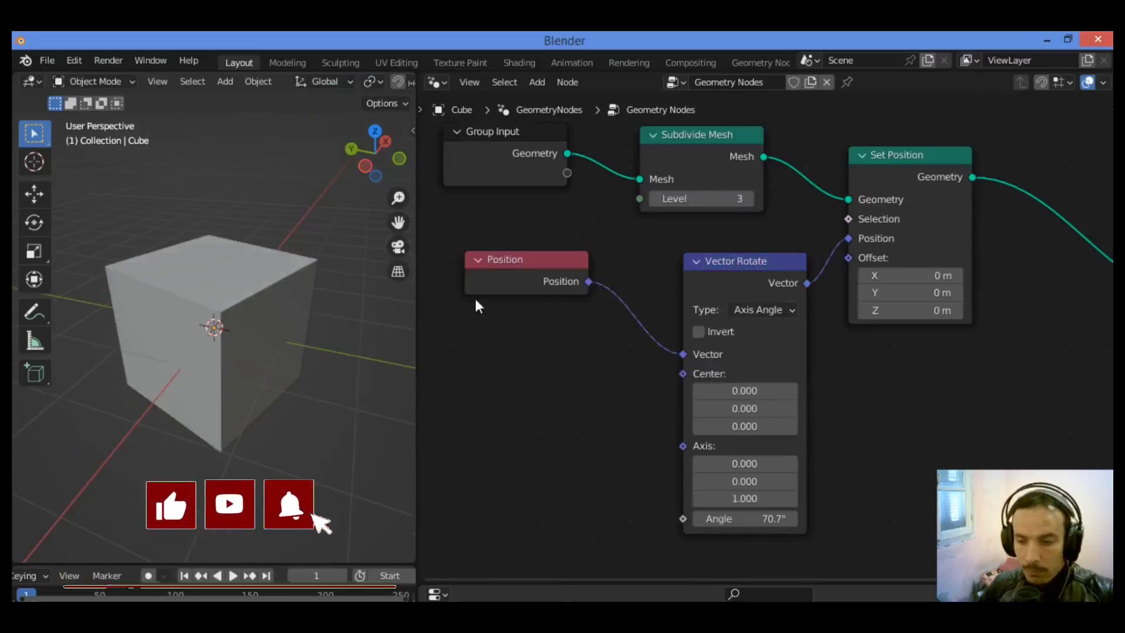
Reposition the Position node and orbit the view to inspect the twisted cube.
{"action": "left_click_drag", "start_coordinate": [539, 268], "coordinate": [691, 520]}
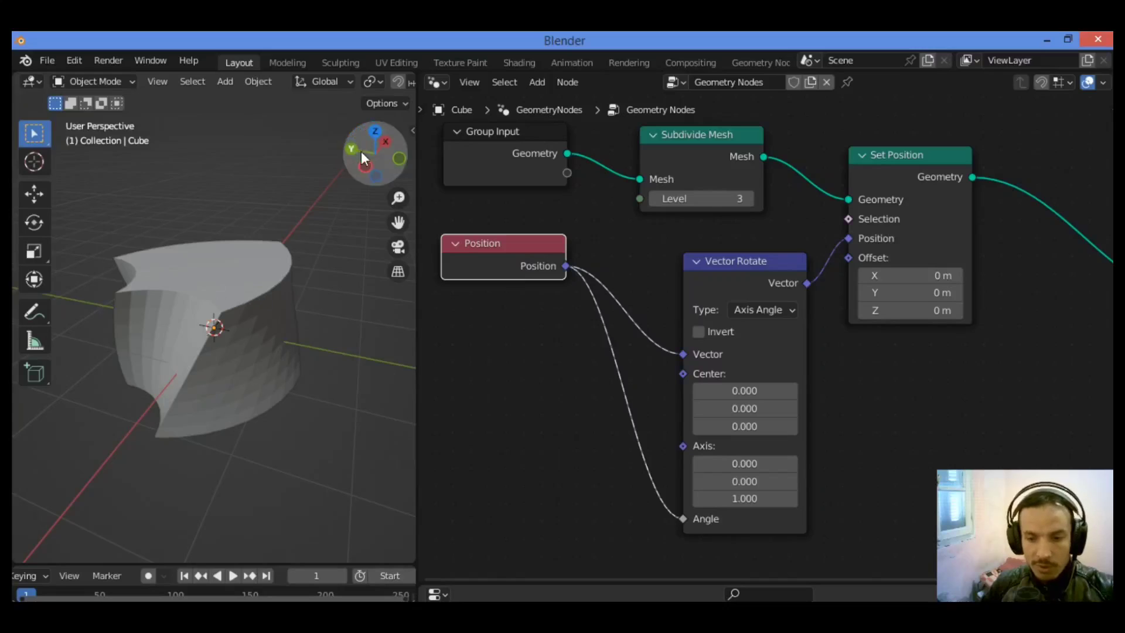
{"action": "left_click_drag", "start_coordinate": [361, 151], "coordinate": [340, 156]}
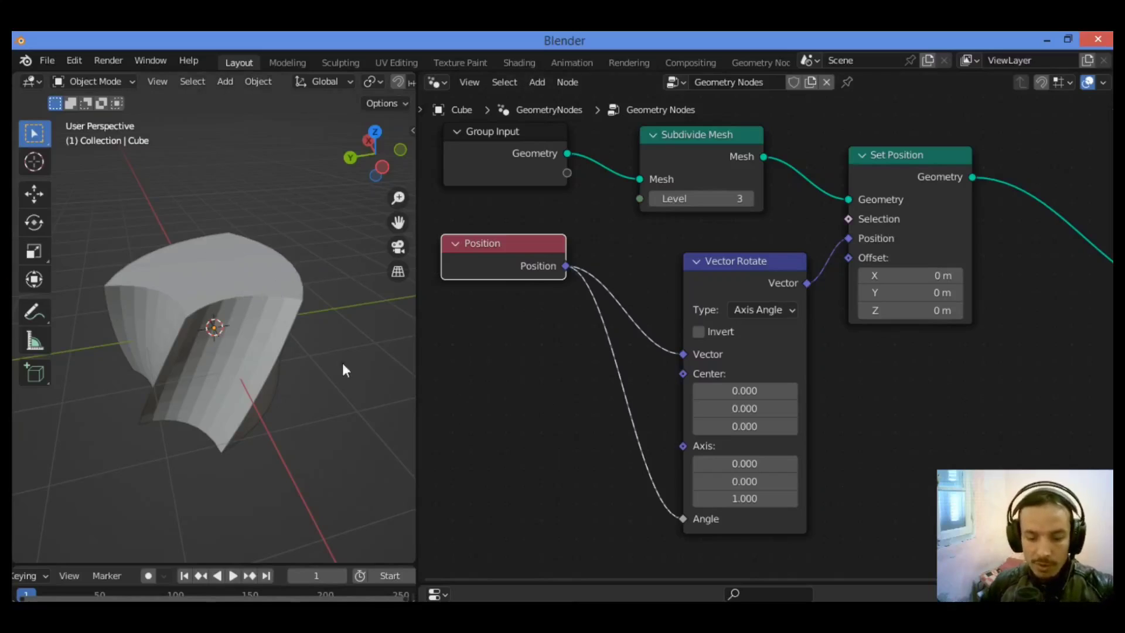
Insert a Math node on the Position→Angle link, set to Multiply with value -1.000.
{"action": "key", "text": "shift+a"}
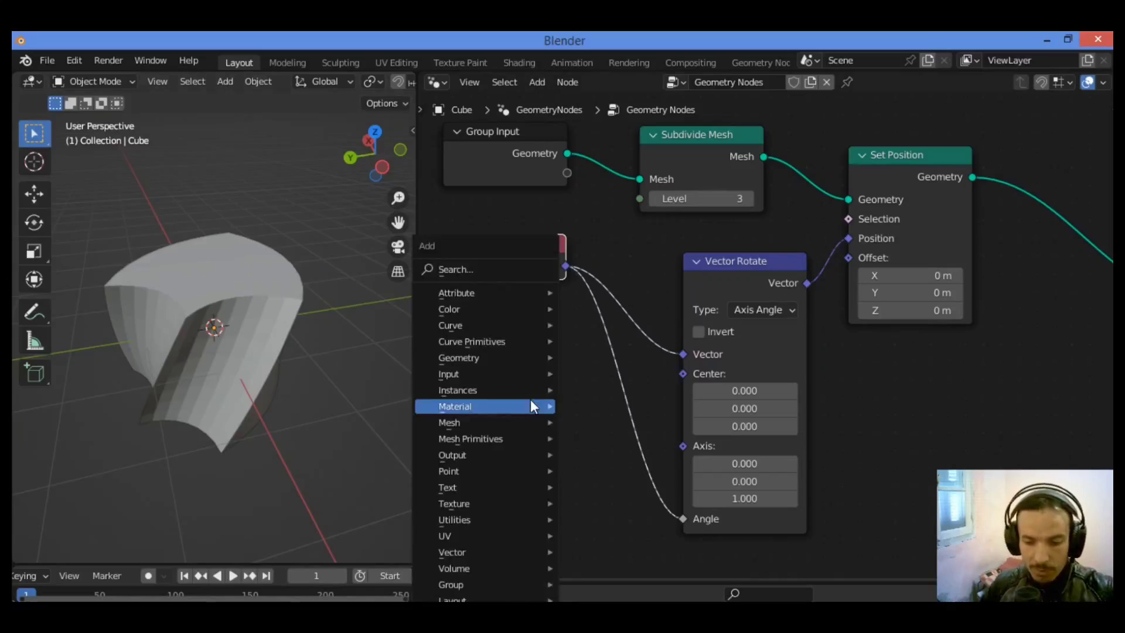
{"action": "left_click", "coordinate": [473, 269]}
{"action": "type", "text": "math"}
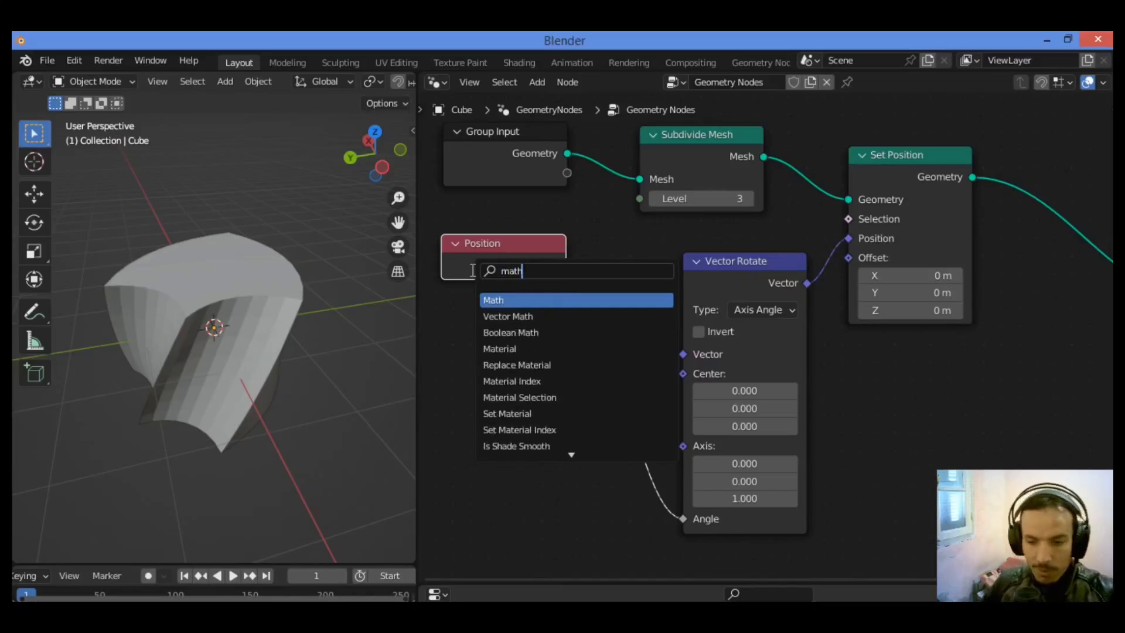
{"action": "left_click", "coordinate": [535, 299]}
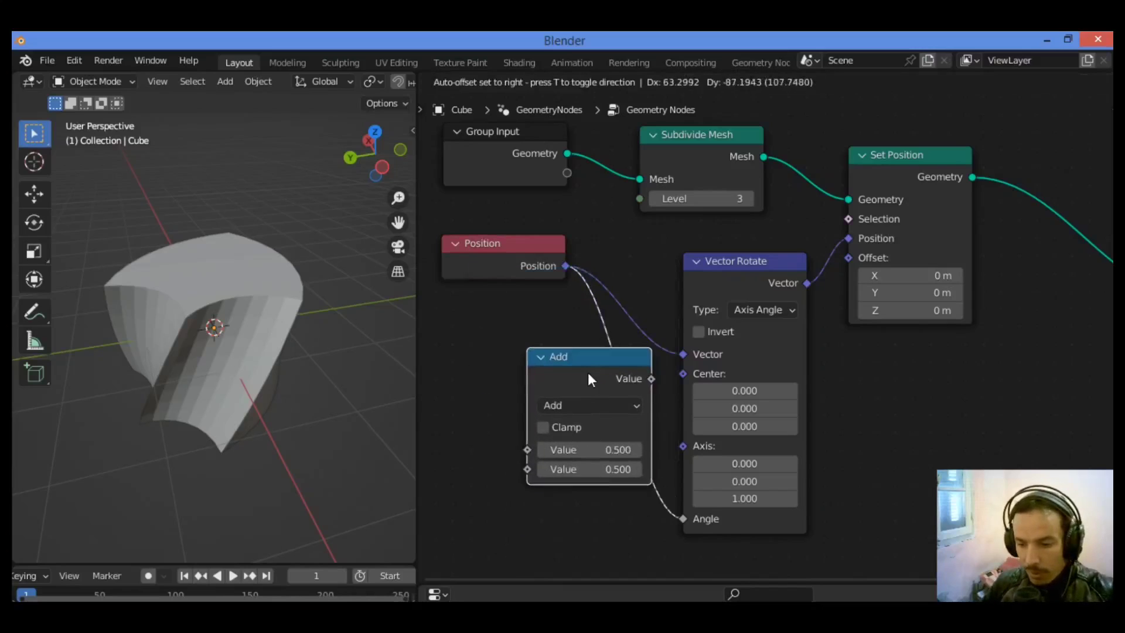
{"action": "left_click", "coordinate": [696, 372]}
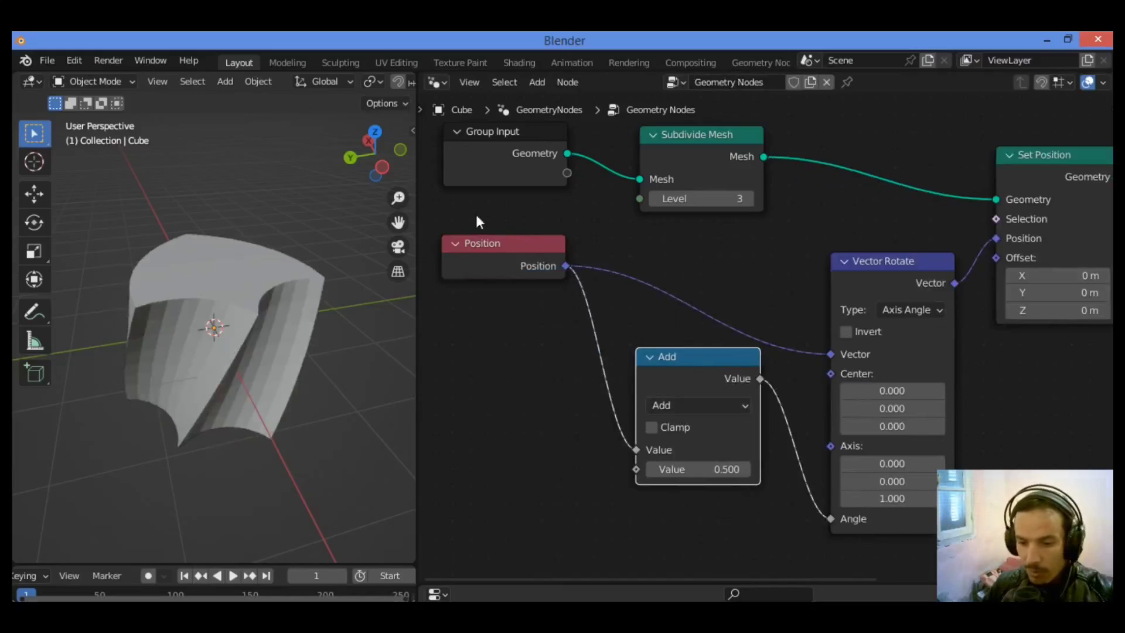
{"action": "left_click_drag", "start_coordinate": [502, 242], "coordinate": [493, 228]}
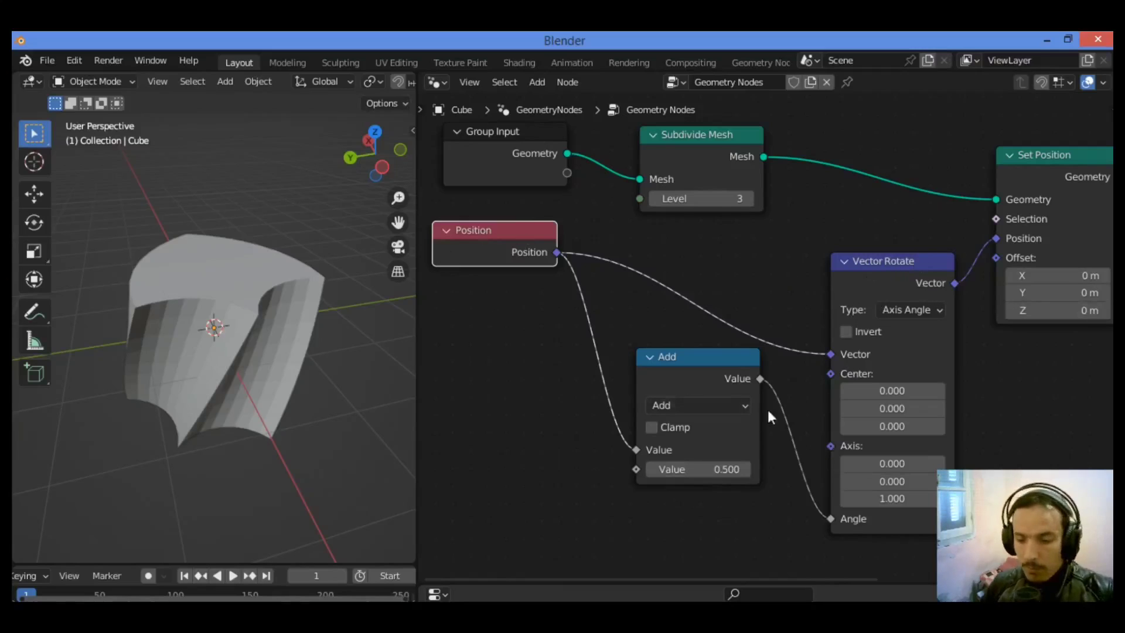
{"action": "left_click", "coordinate": [734, 407]}
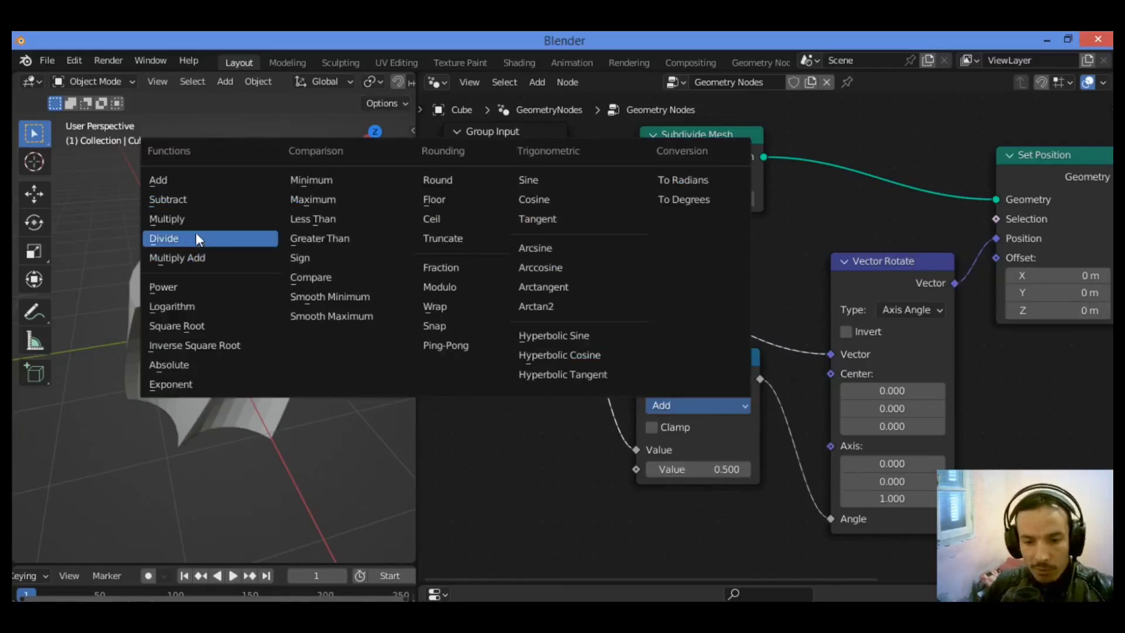
{"action": "left_click", "coordinate": [212, 220]}
{"action": "left_click_drag", "start_coordinate": [697, 468], "coordinate": [633, 469]}
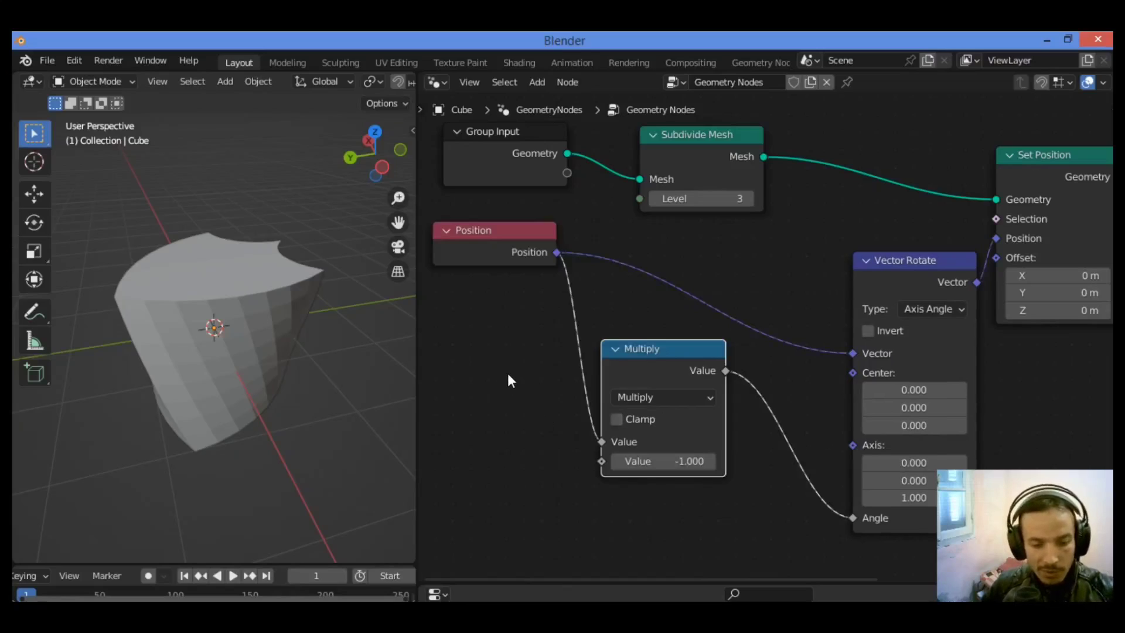
Insert a Separate XYZ node between Position and Multiply, feeding its X output.
{"action": "key", "text": "shift+a"}
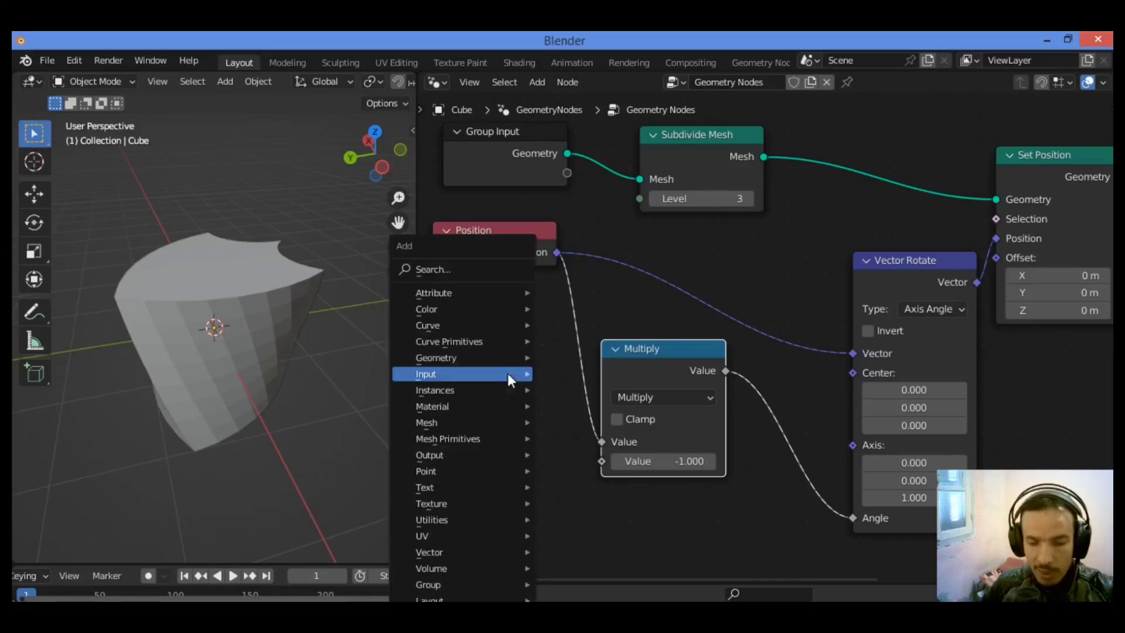
{"action": "left_click", "coordinate": [492, 271]}
{"action": "type", "text": "se"}
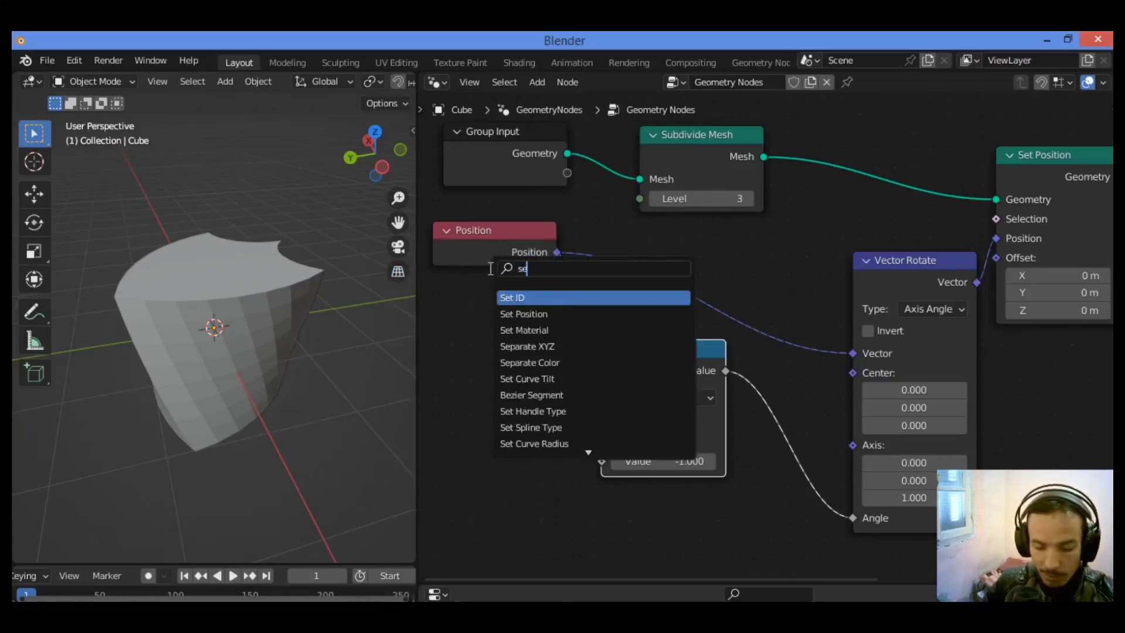
{"action": "type", "text": "par"}
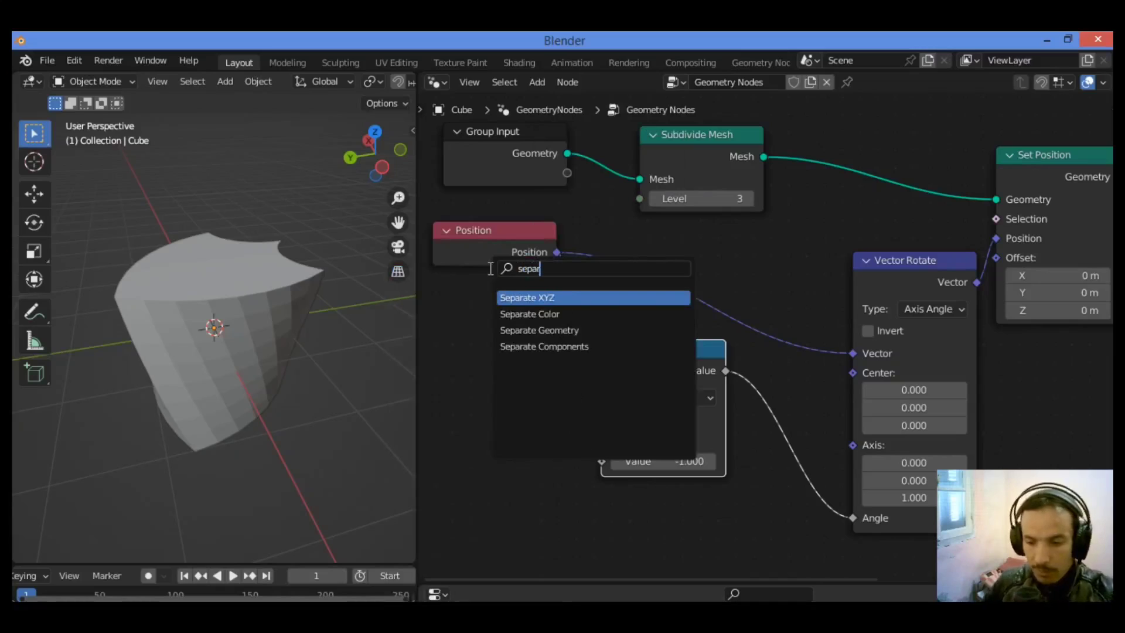
{"action": "key", "text": "Return"}
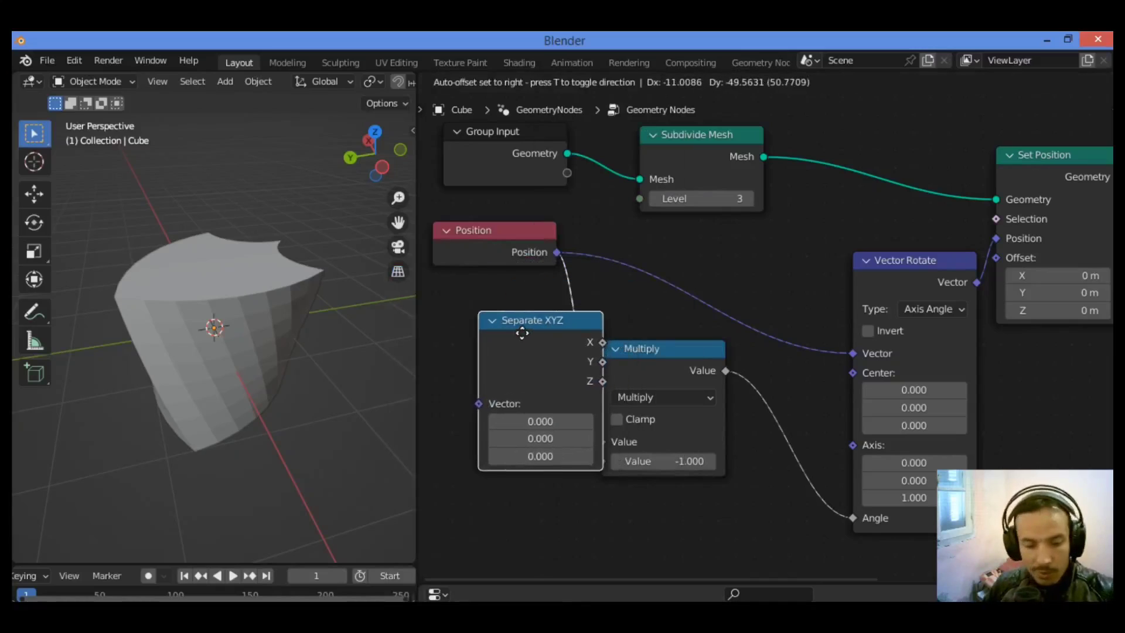
{"action": "left_click", "coordinate": [555, 295]}
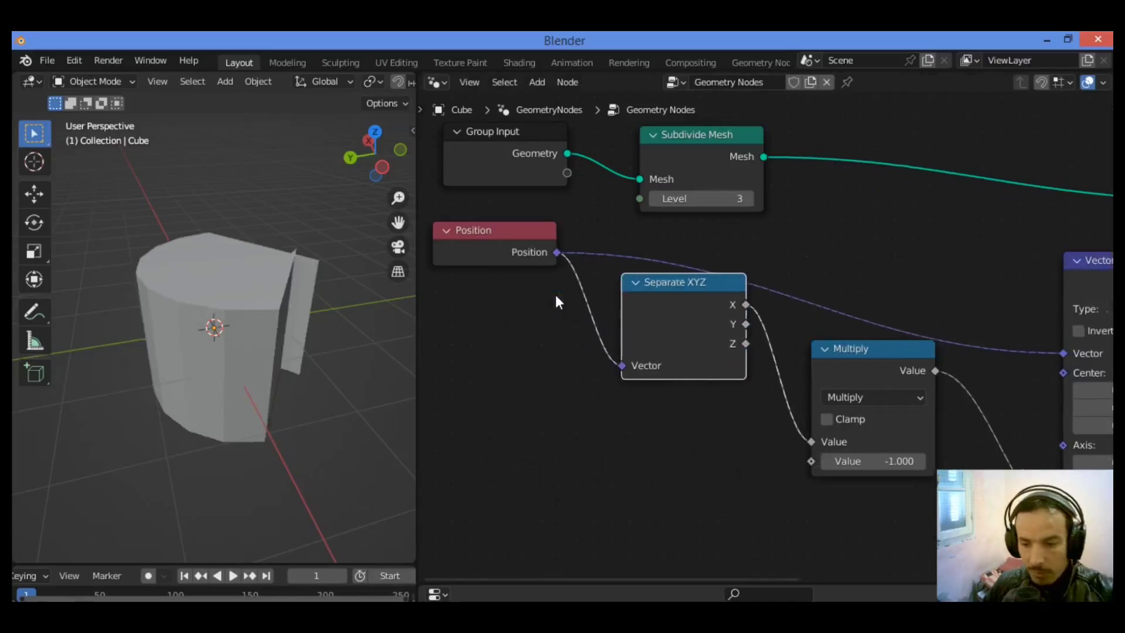
{"action": "scroll", "coordinate": [760, 576], "scroll_direction": "right", "scroll_amount": 8, "text": "ctrl"}
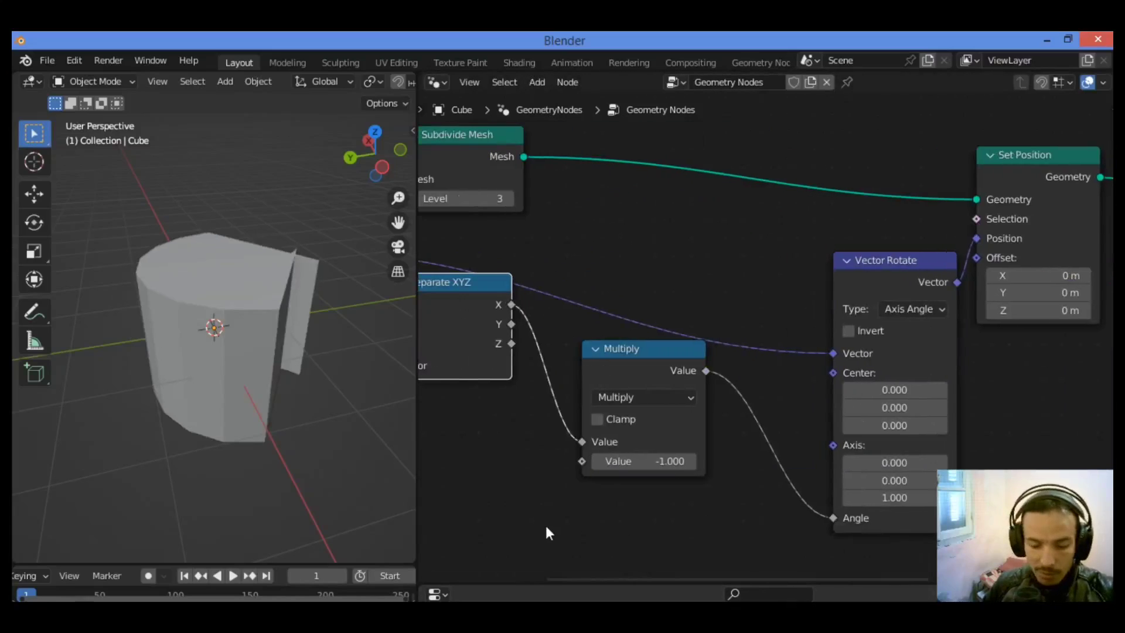
Insert a Combine XYZ node between Multiply and Vector Rotate's Angle, using its X input.
{"action": "key", "text": "shift+a"}
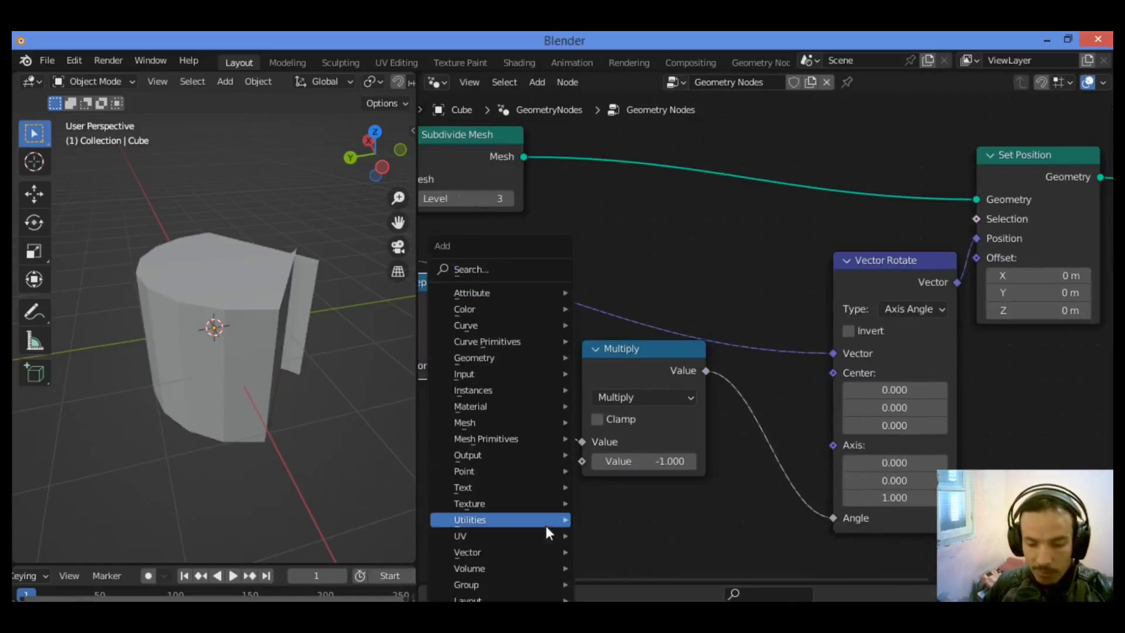
{"action": "left_click", "coordinate": [523, 269]}
{"action": "type", "text": "cobine"}
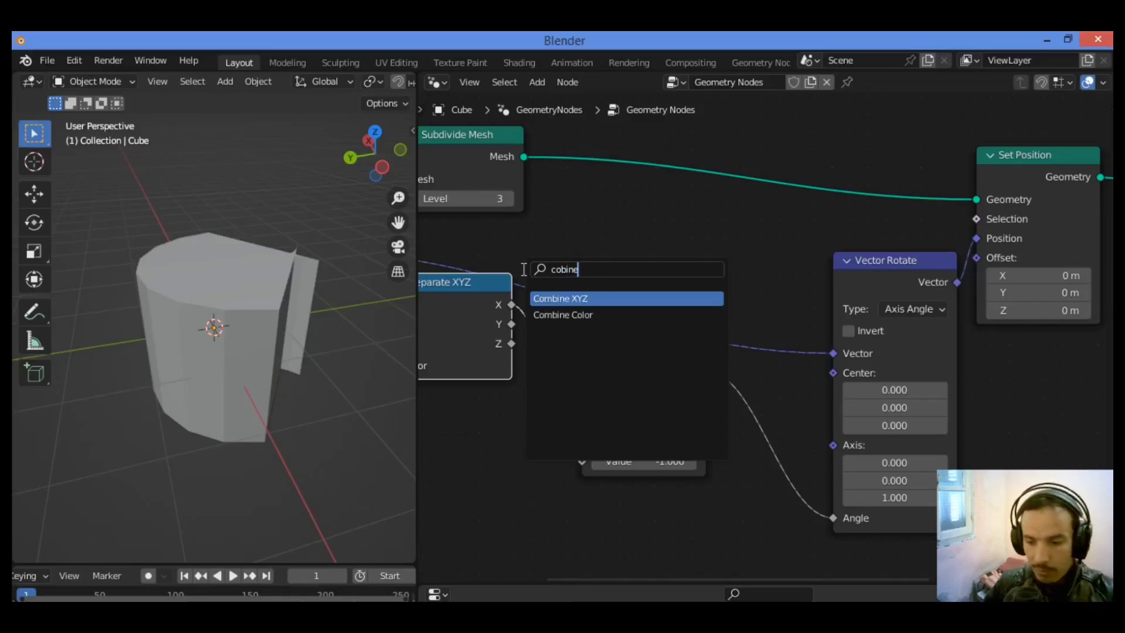
{"action": "left_click", "coordinate": [622, 297]}
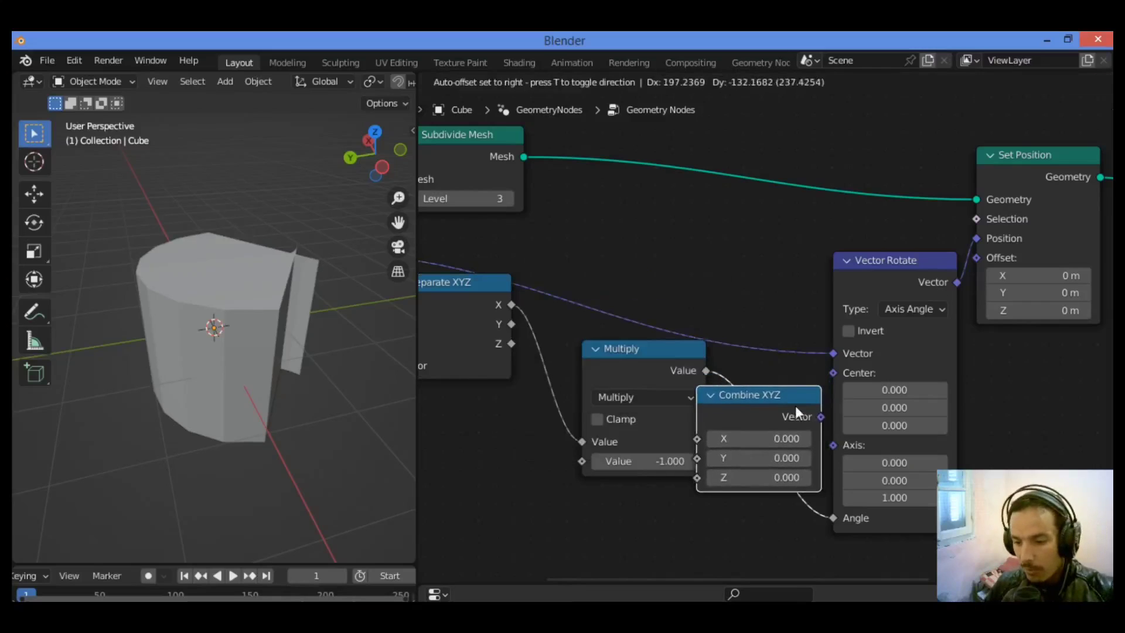
{"action": "left_click", "coordinate": [875, 407]}
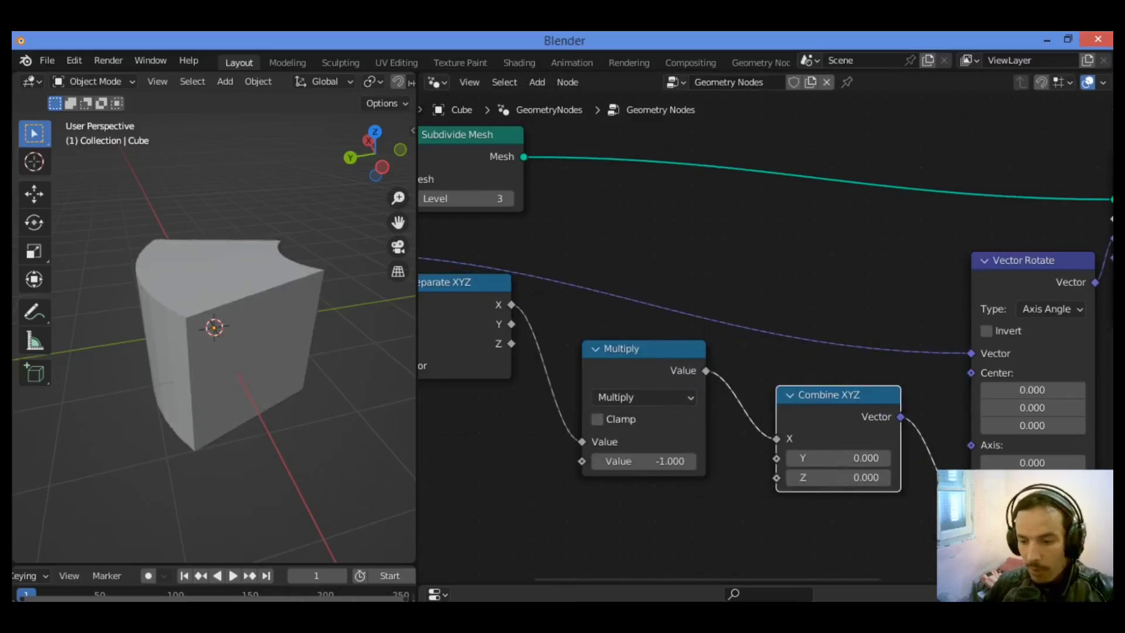
Set Multiply to 2.200, Vector Rotate Axis to 1, 1, 1 and Center X to 0.500.
{"action": "left_click_drag", "start_coordinate": [645, 461], "coordinate": [615, 462]}
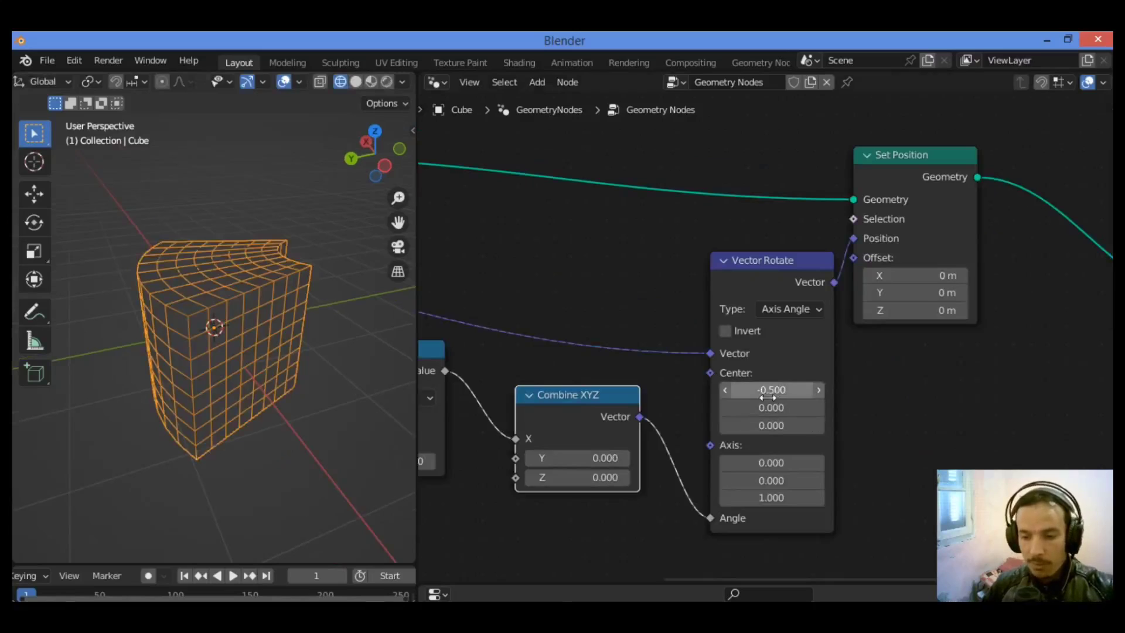
{"action": "left_click_drag", "start_coordinate": [769, 464], "coordinate": [815, 480]}
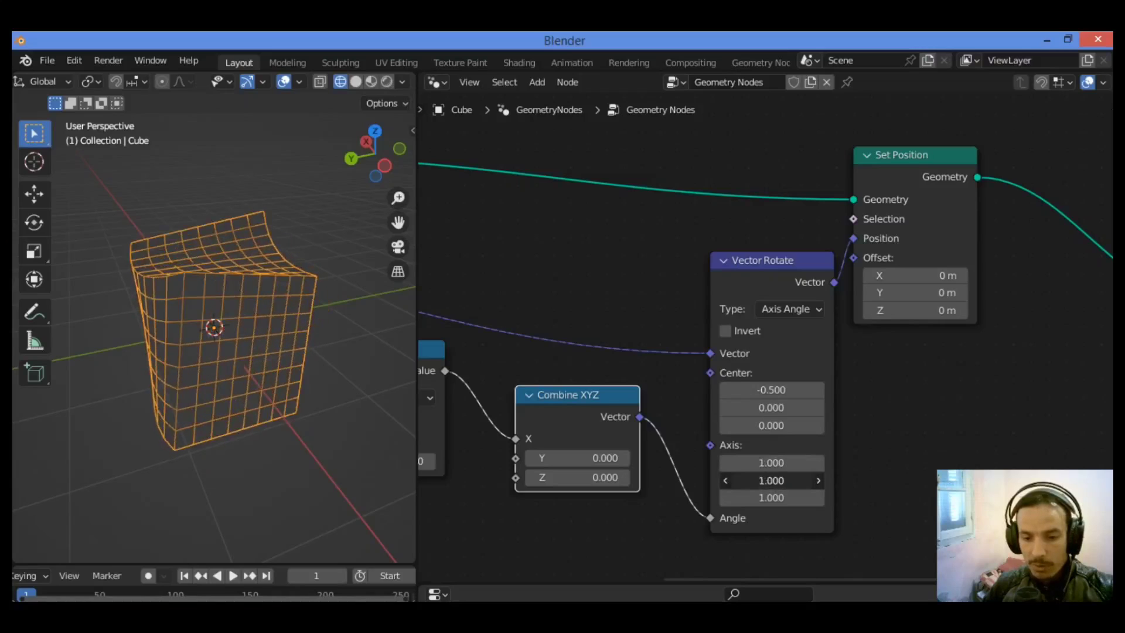
{"action": "left_click_drag", "start_coordinate": [771, 389], "coordinate": [674, 407]}
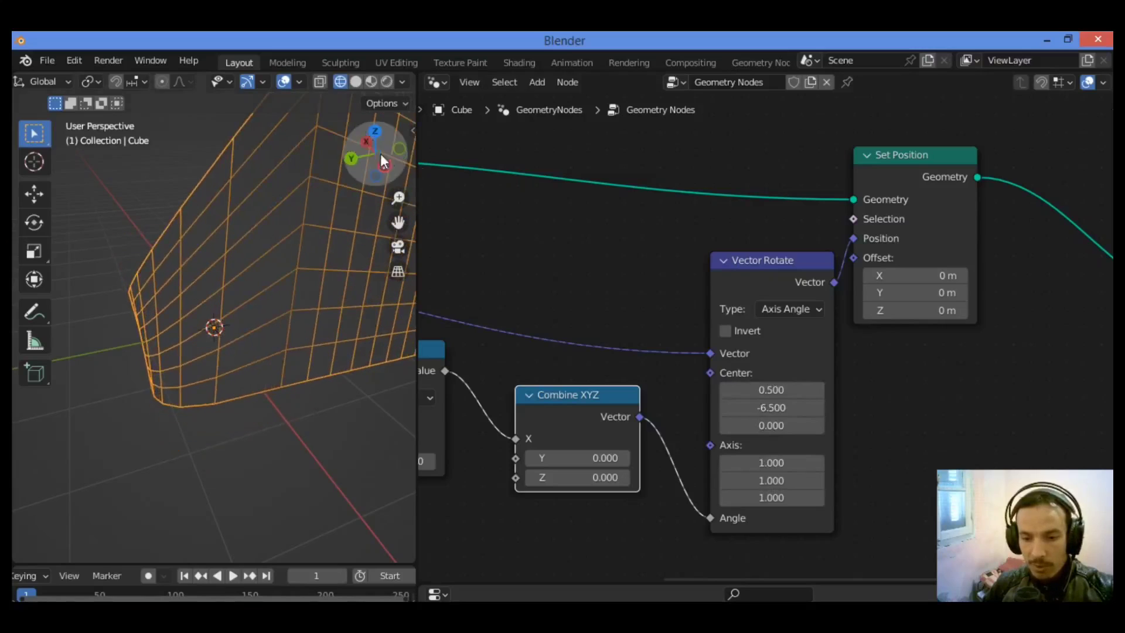
Set Vector Rotate Center to (0.5, -6.5, 3.1) and Axis to (0.1, 1.0, 0.8).
{"action": "left_click_drag", "start_coordinate": [374, 148], "coordinate": [387, 194]}
{"action": "left_click_drag", "start_coordinate": [771, 426], "coordinate": [826, 426]}
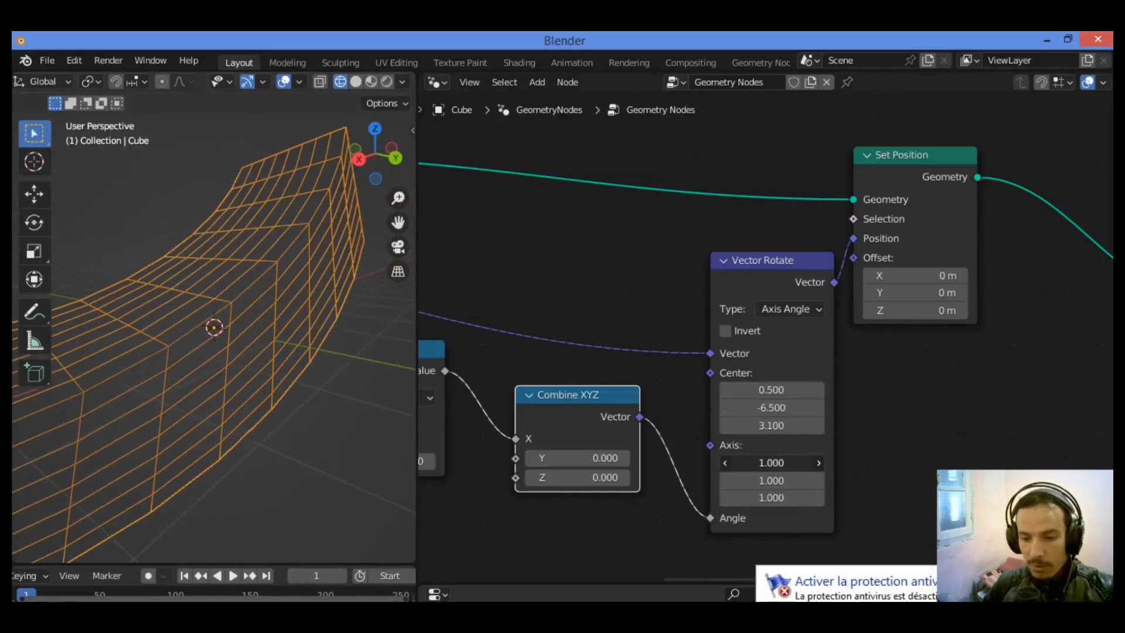
{"action": "left_click_drag", "start_coordinate": [779, 463], "coordinate": [732, 462]}
{"action": "left_click", "coordinate": [771, 479]}
{"action": "type", "text": "-1"}
{"action": "key", "text": "Return"}
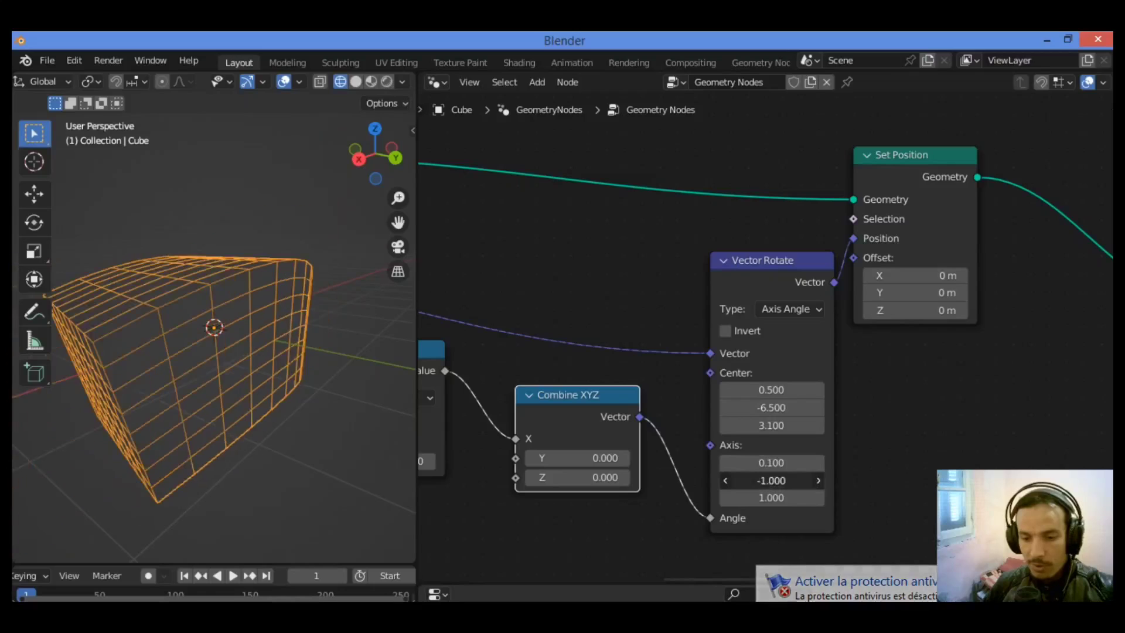
{"action": "key", "text": "ctrl+z"}
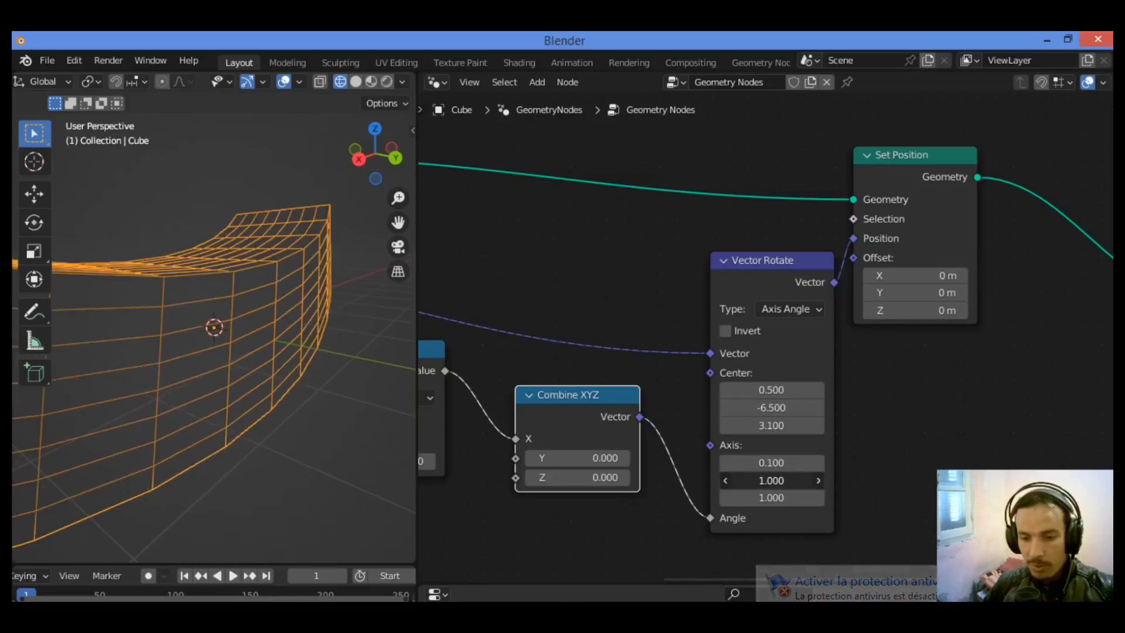
{"action": "mouse_move", "coordinate": [771, 498]}
{"action": "left_mouse_down"}
{"action": "mouse_move", "coordinate": [785, 497]}
{"action": "mouse_move", "coordinate": [715, 498]}
{"action": "mouse_move", "coordinate": [774, 497]}
{"action": "left_mouse_up"}
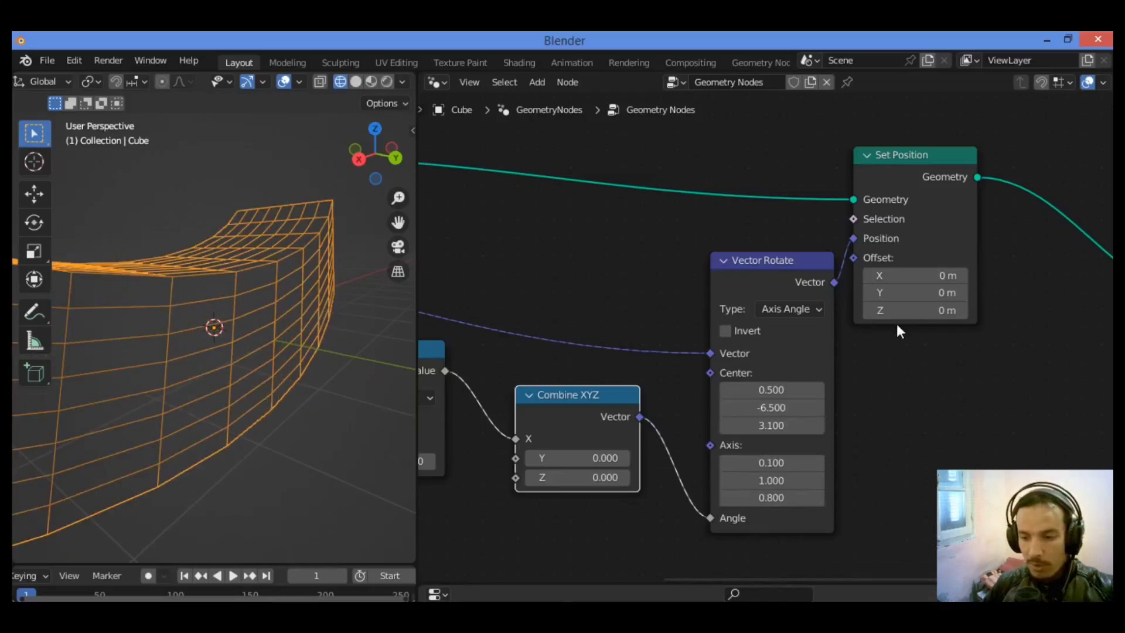
{"action": "left_click_drag", "start_coordinate": [376, 153], "coordinate": [366, 176]}
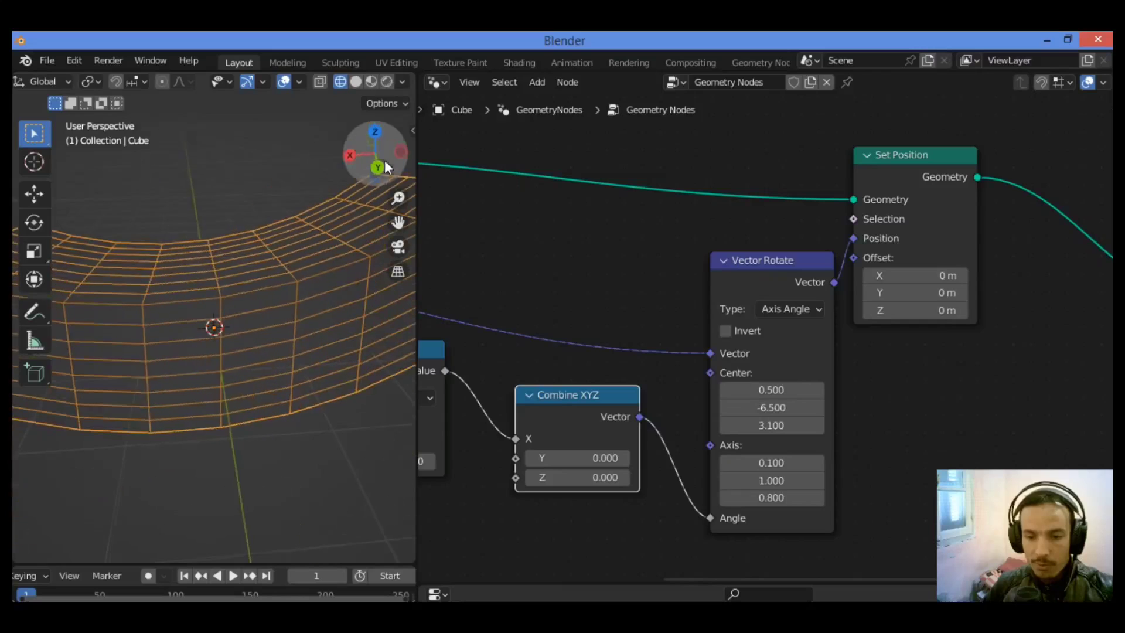